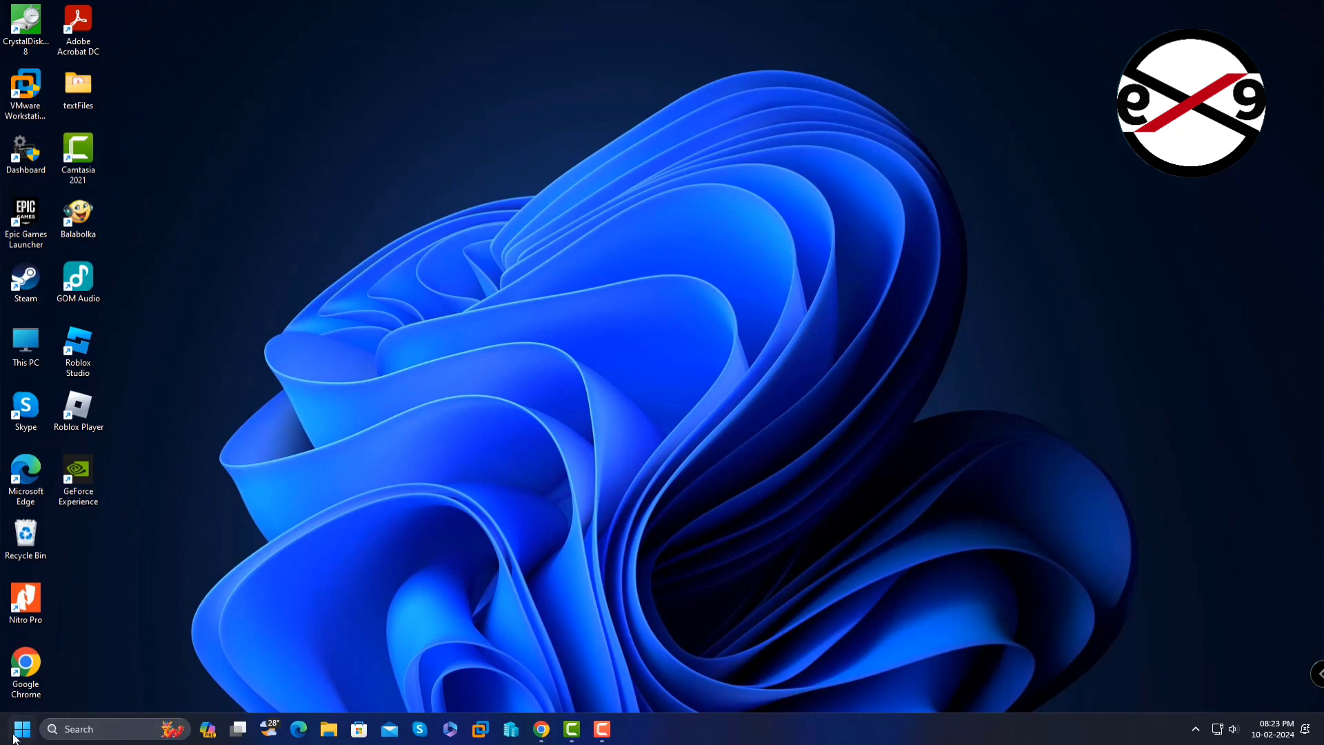
Open Device Manager, reposition its window nearer the middle of the desktop, and show hidden devices
right_click(26, 734)
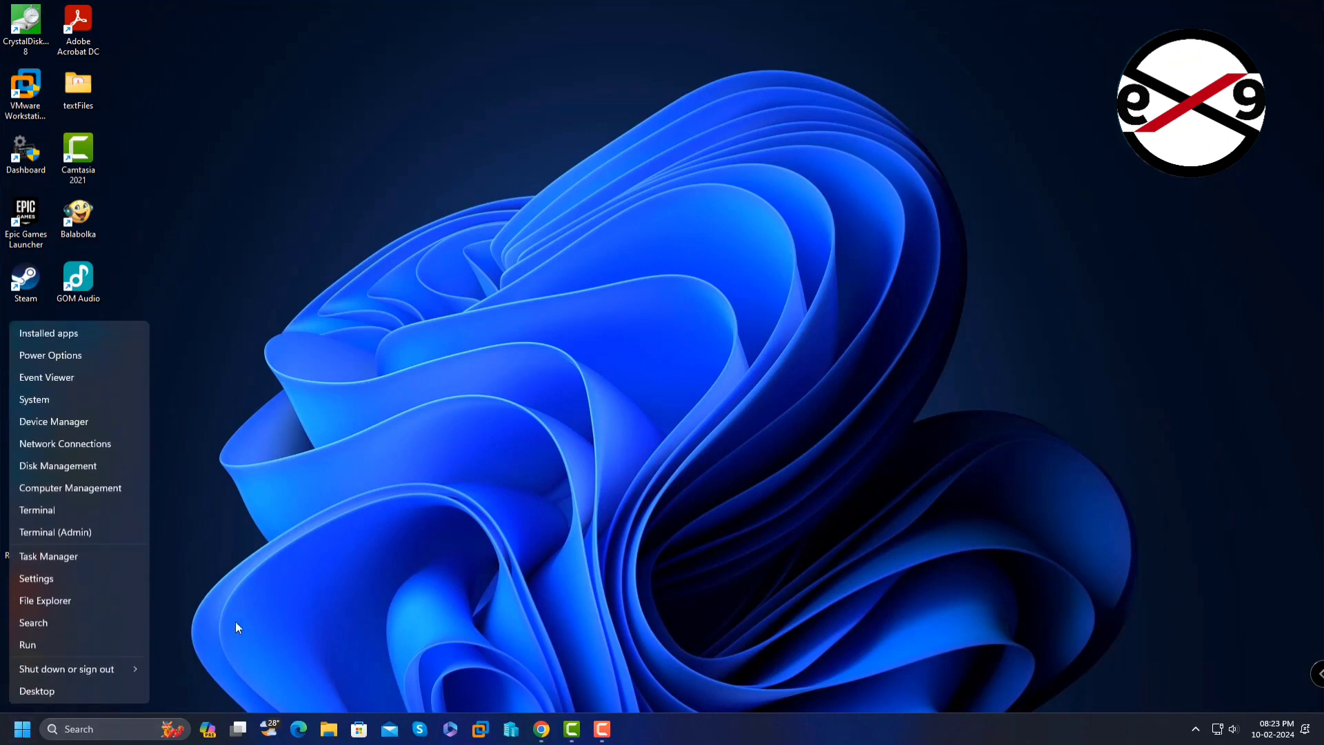
left_click(89, 428)
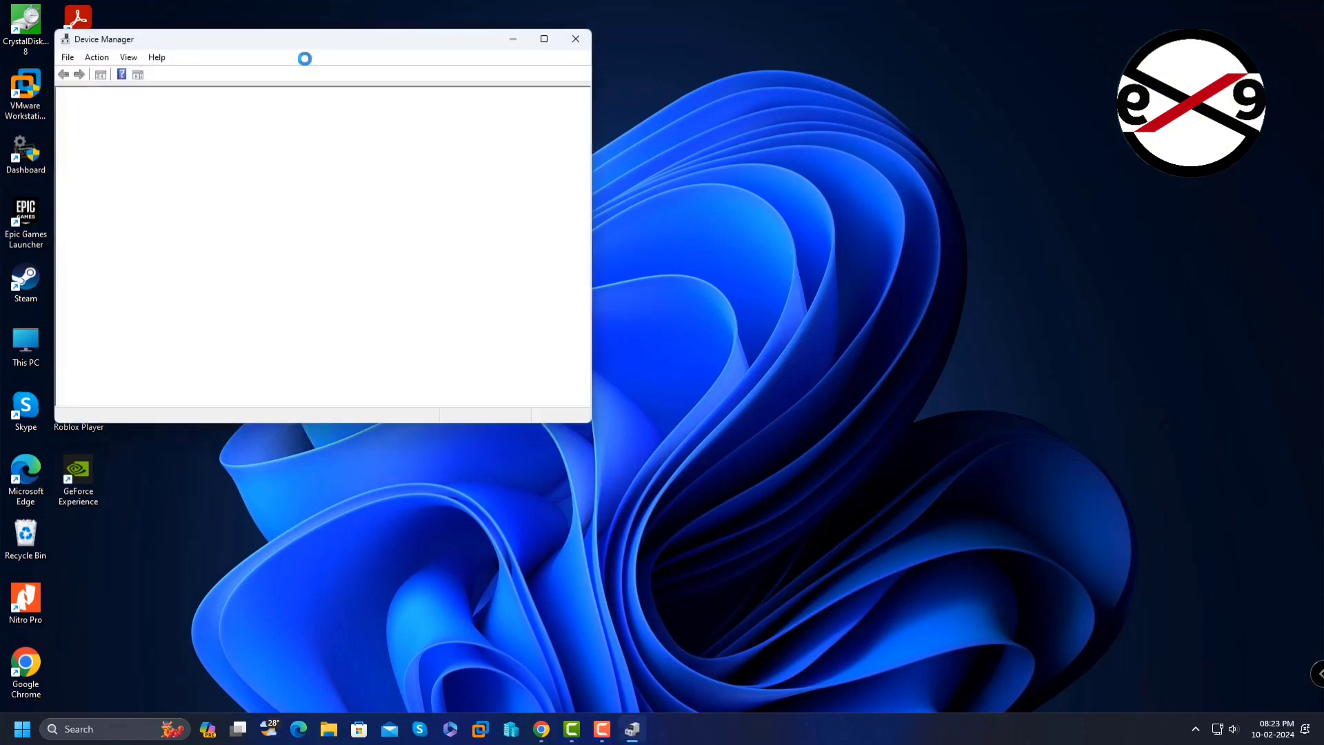
left_click_drag(284, 44, 540, 80)
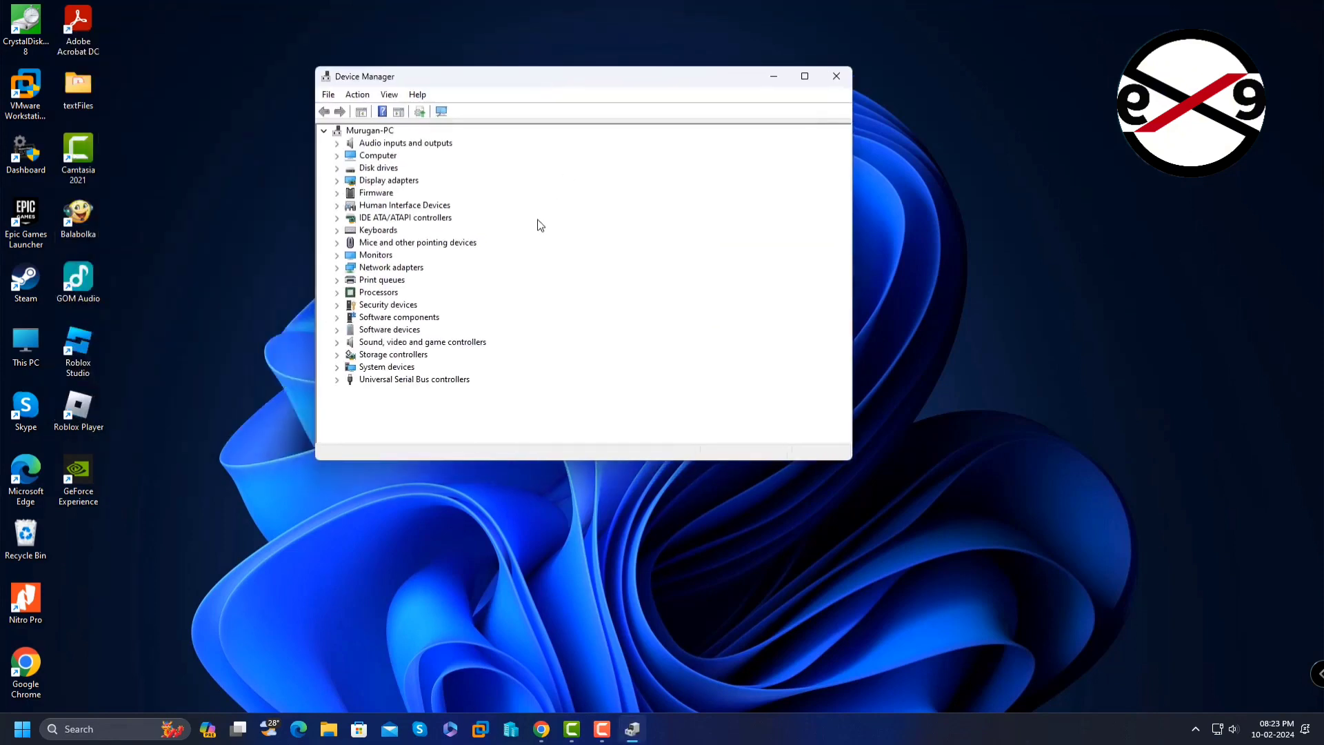
left_click(389, 96)
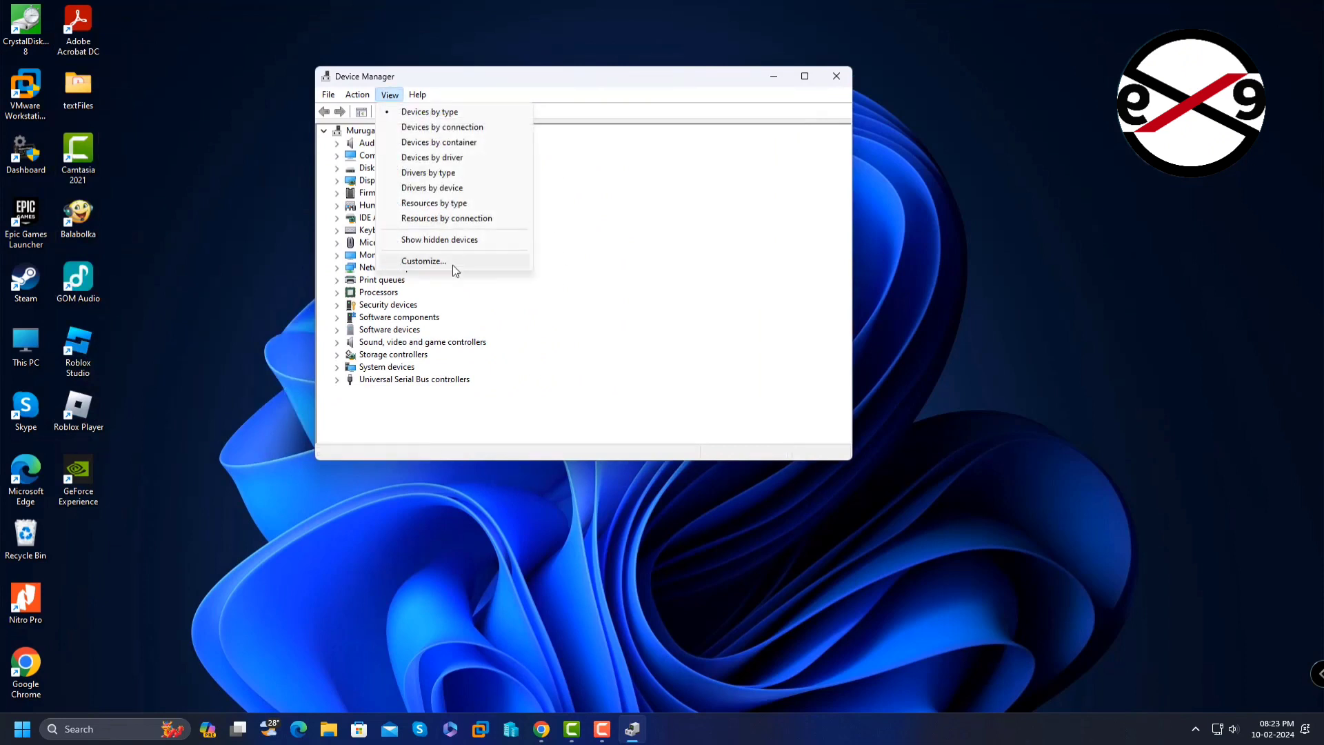
left_click(445, 242)
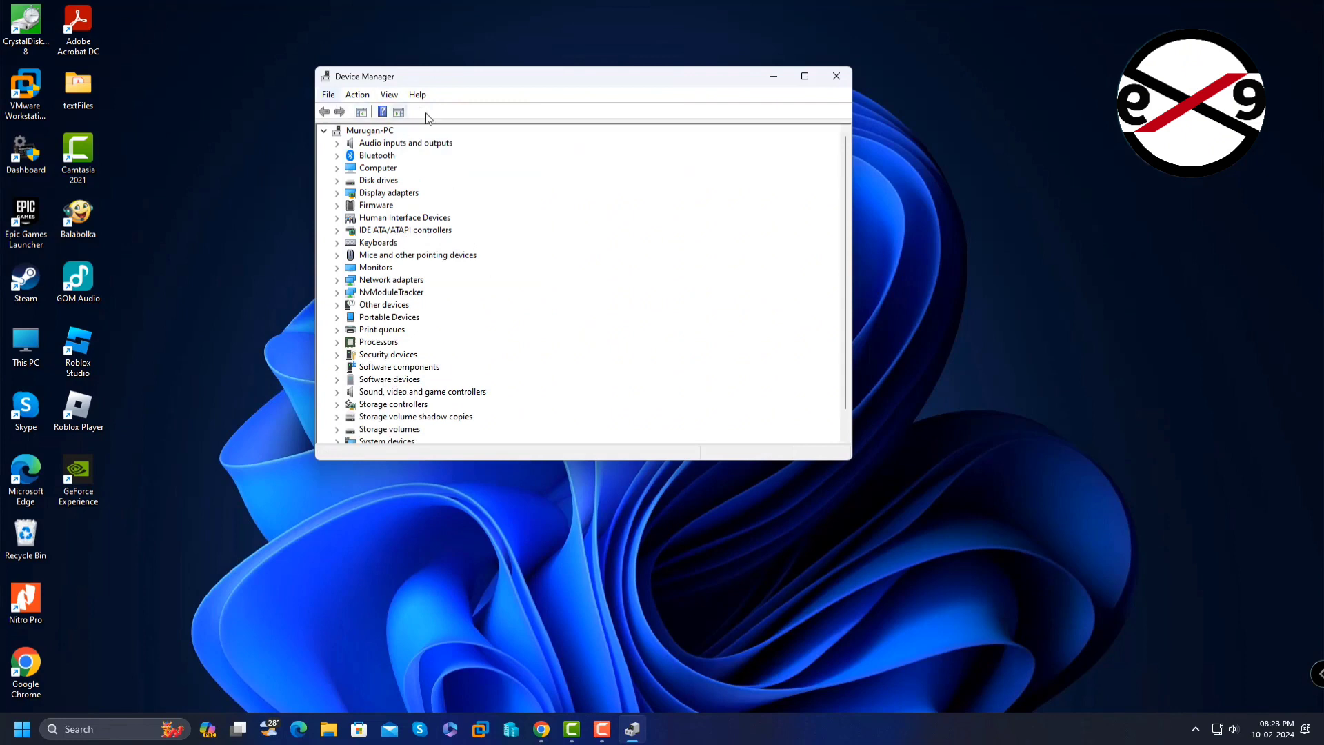
Examine the NVIDIA GeForce GTX 1660 SUPER entry under Display adapters, and collapse the category
left_click(337, 193)
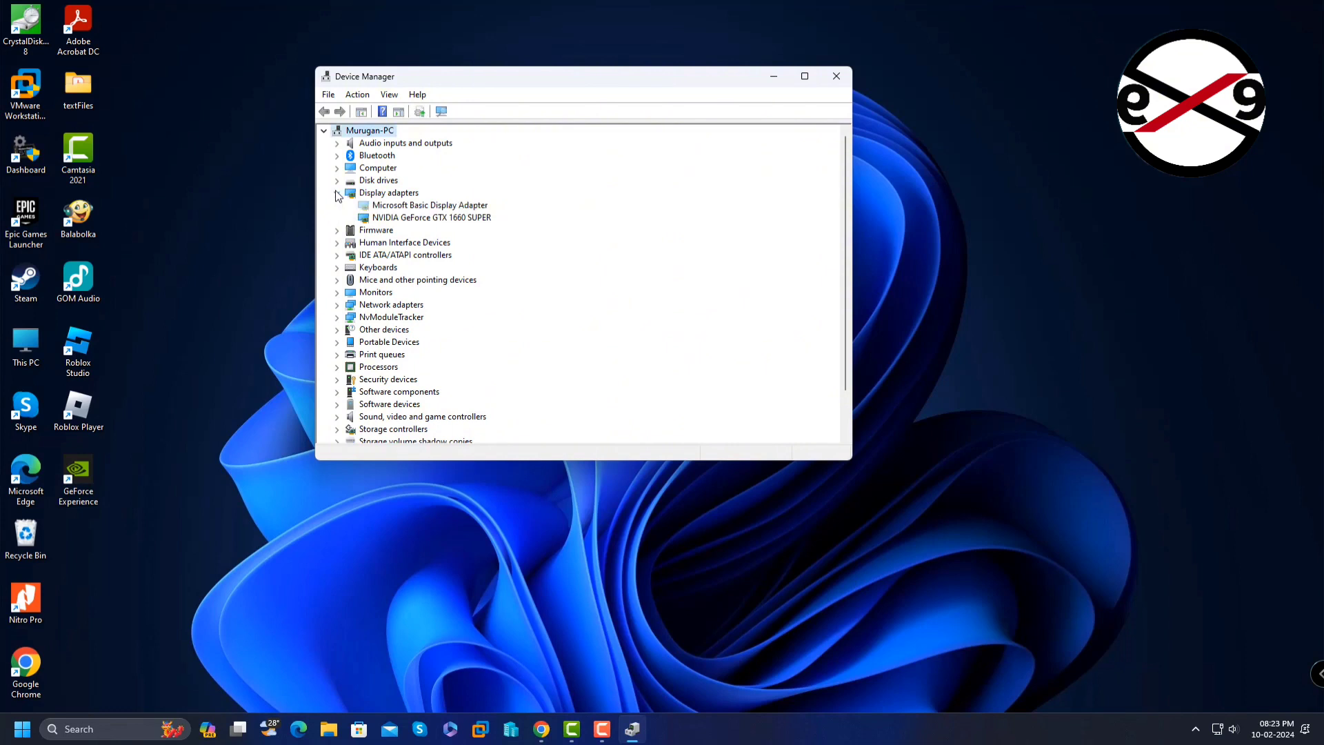
left_click(444, 220)
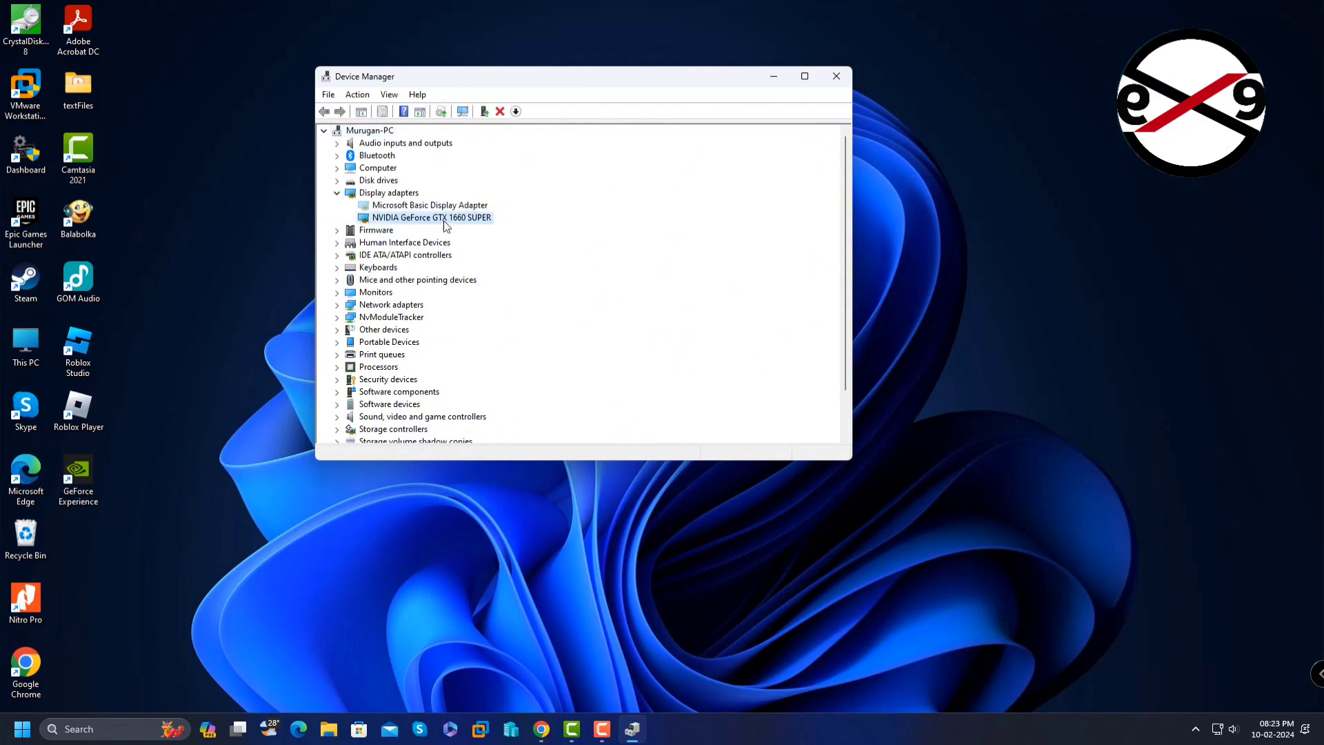
left_click(337, 193)
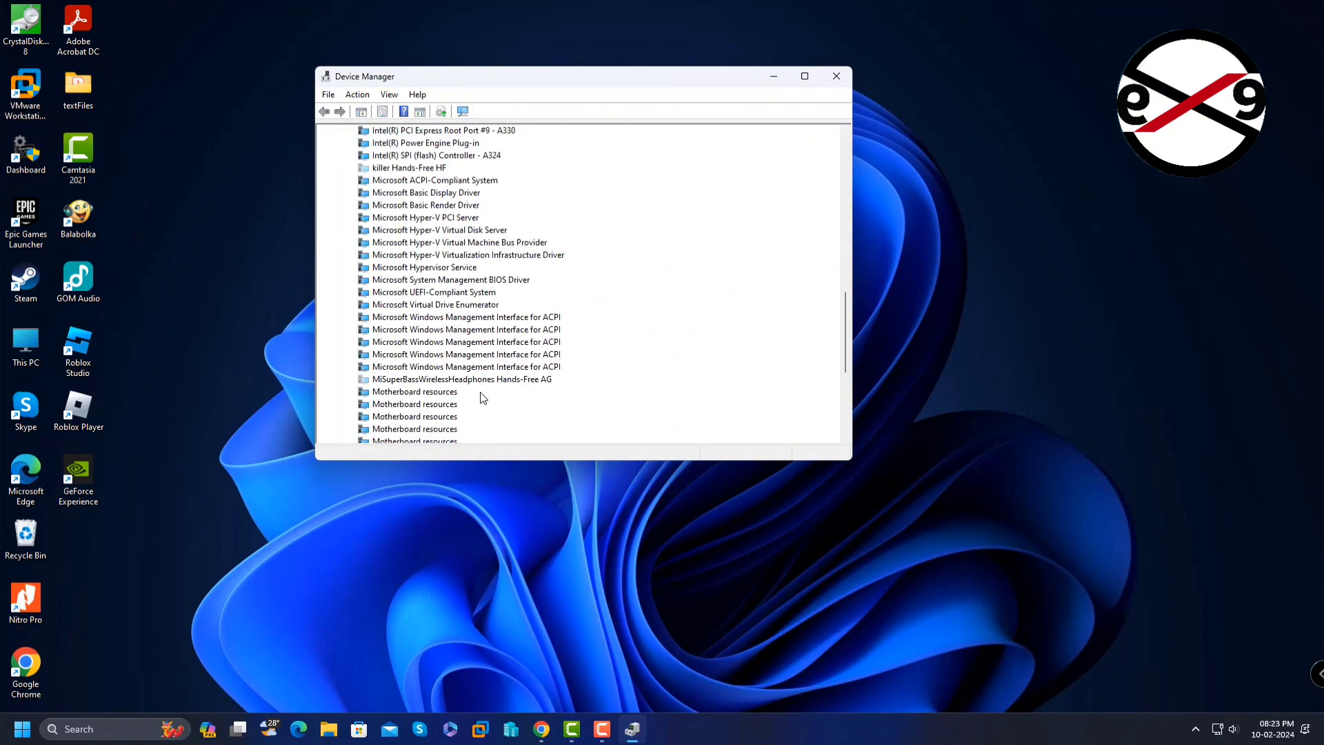
Search automatically for an updated driver for the PCI Express Root Complex system device, and close Device Manager
scroll(483, 399, "down", 4)
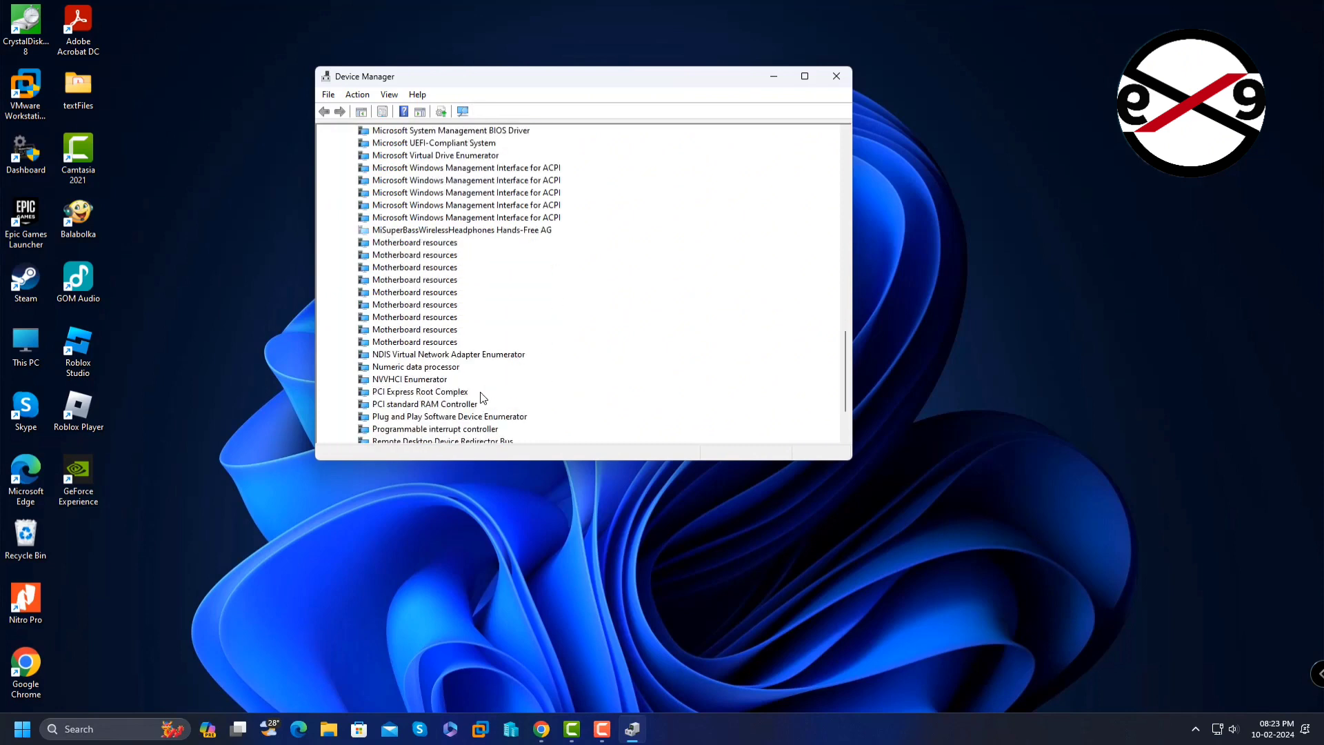
scroll(483, 399, "down", 1)
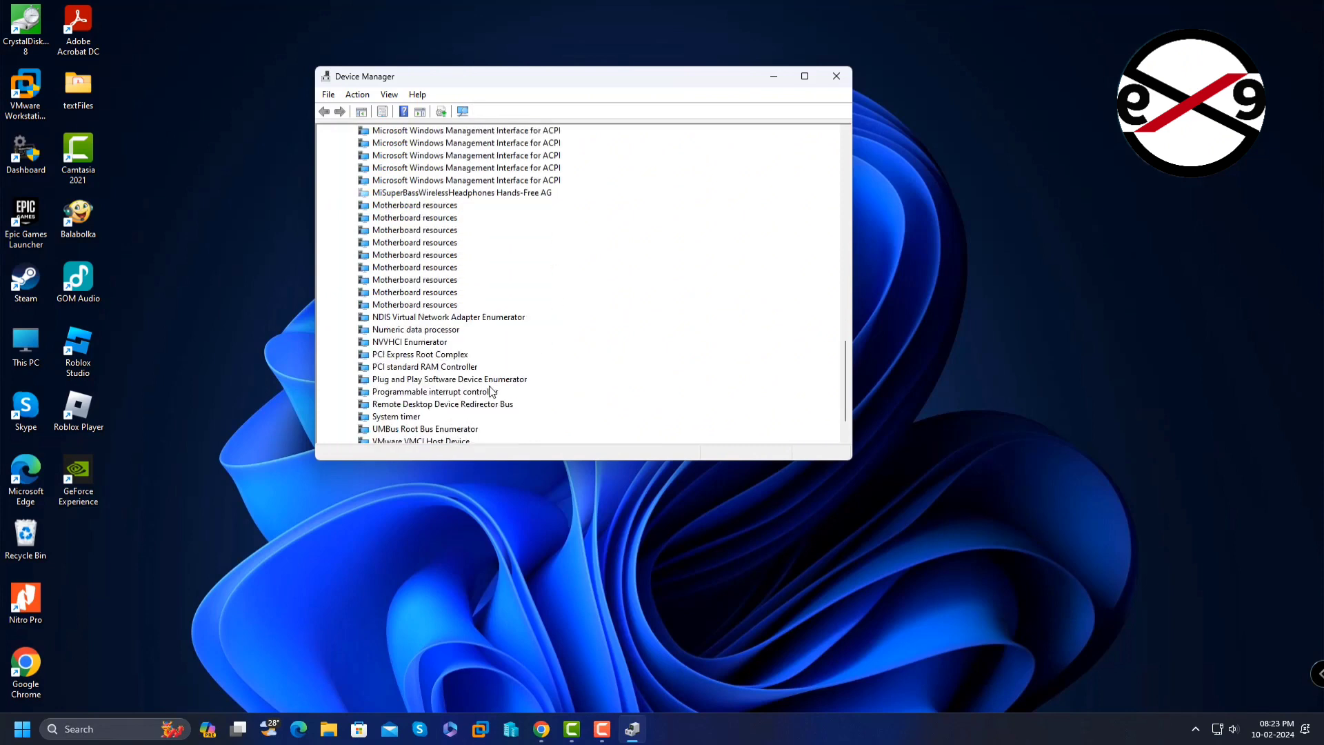
left_click(376, 356)
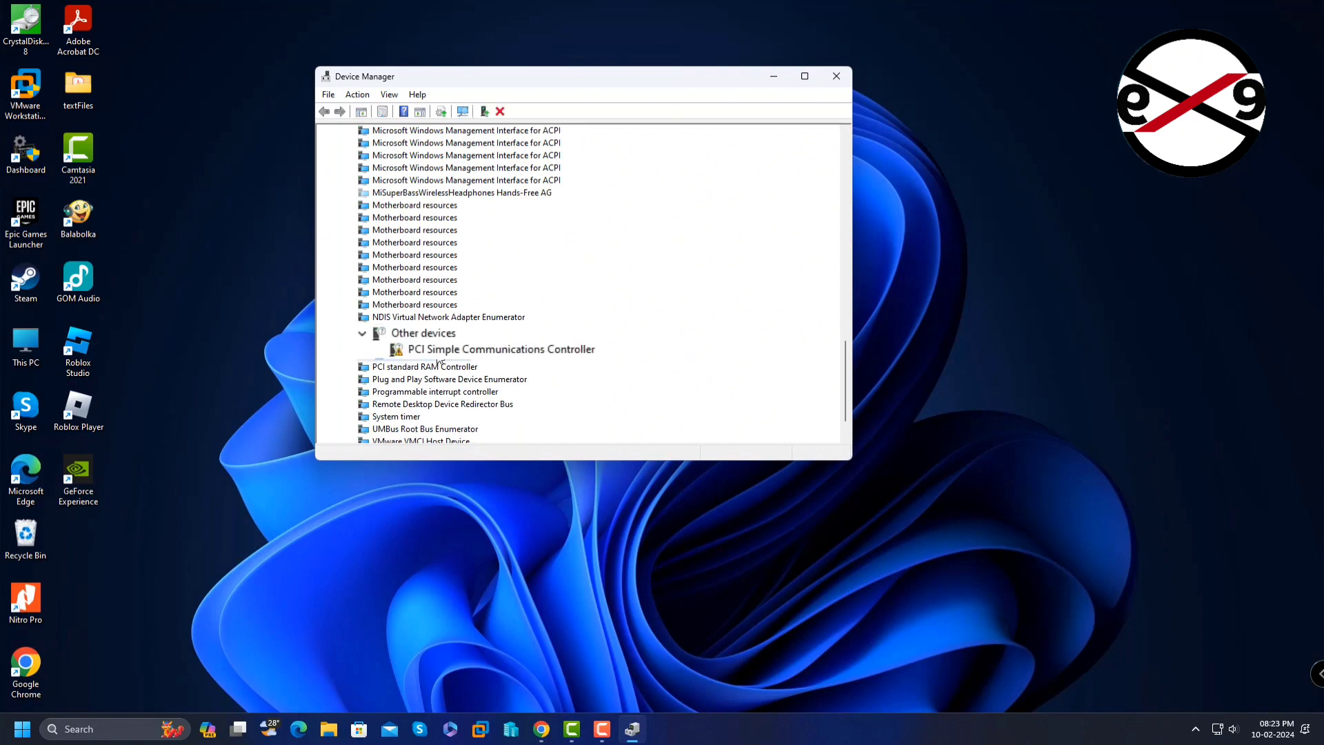
right_click(438, 359)
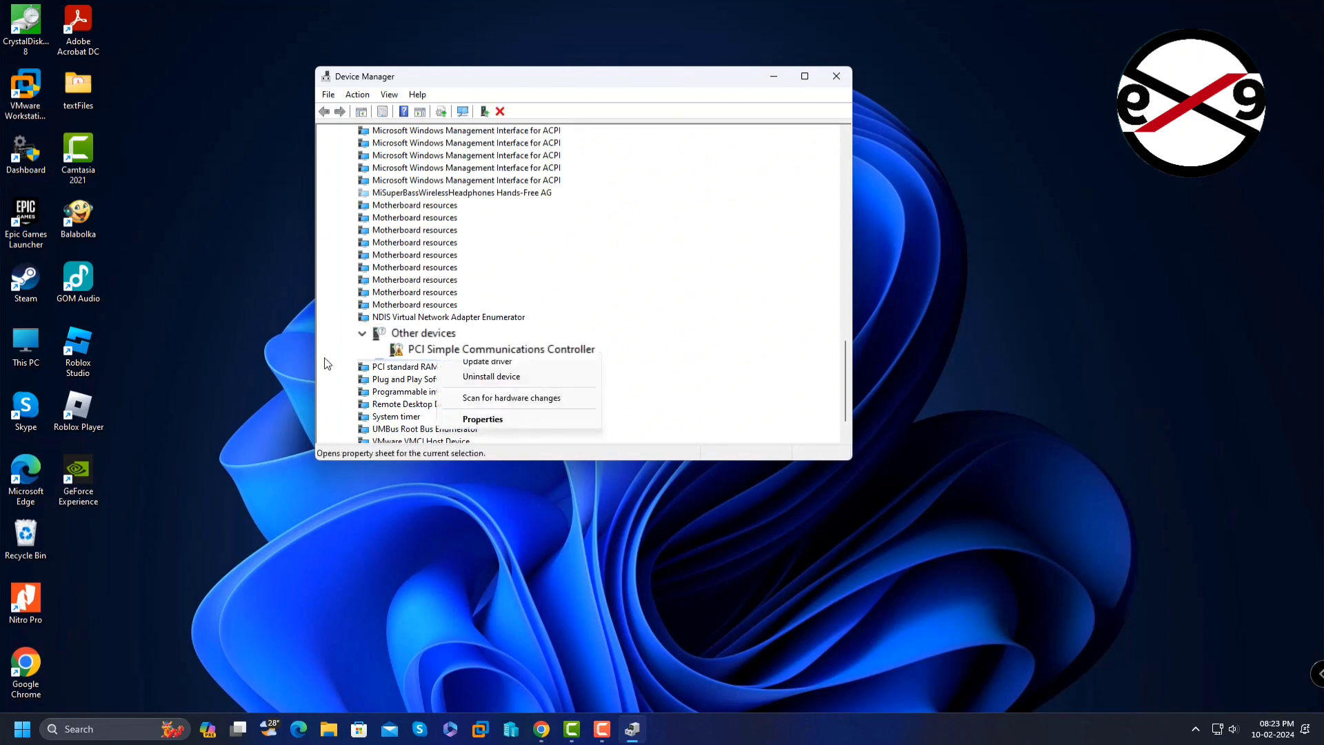
left_click(511, 364)
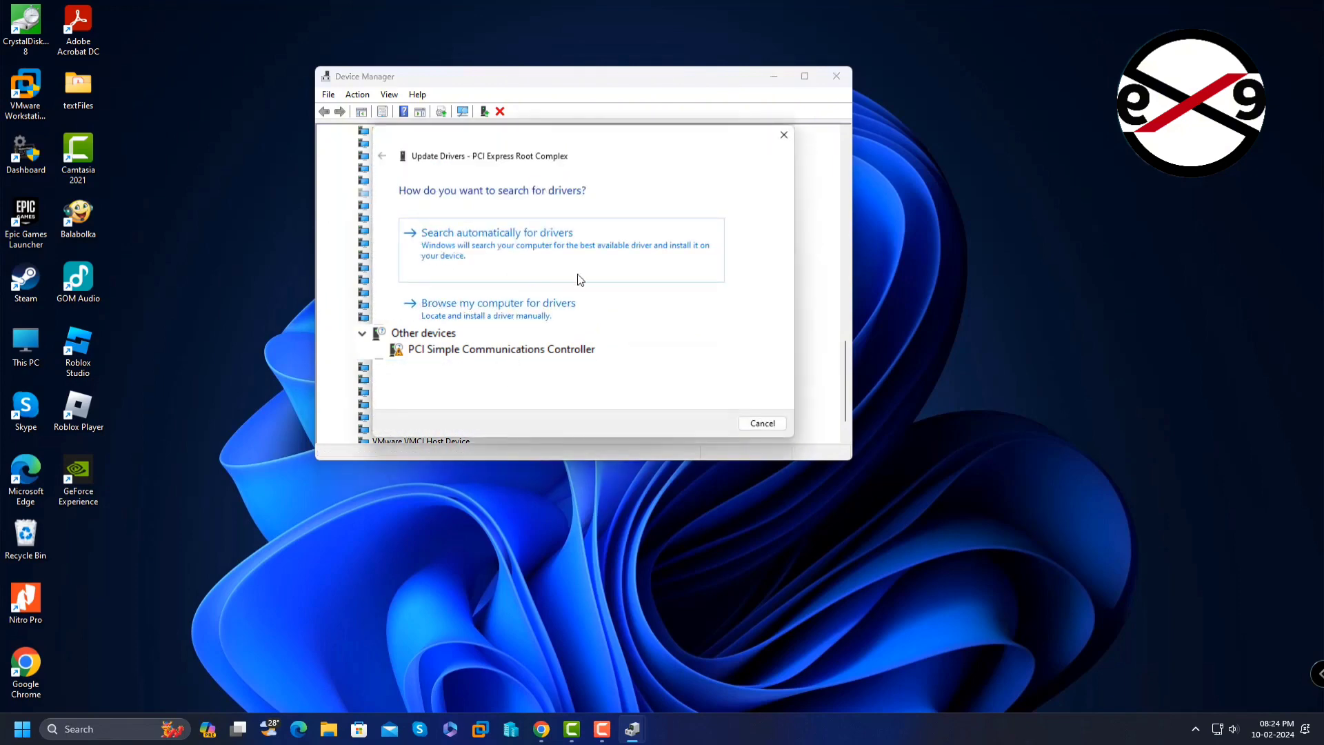
left_click(578, 267)
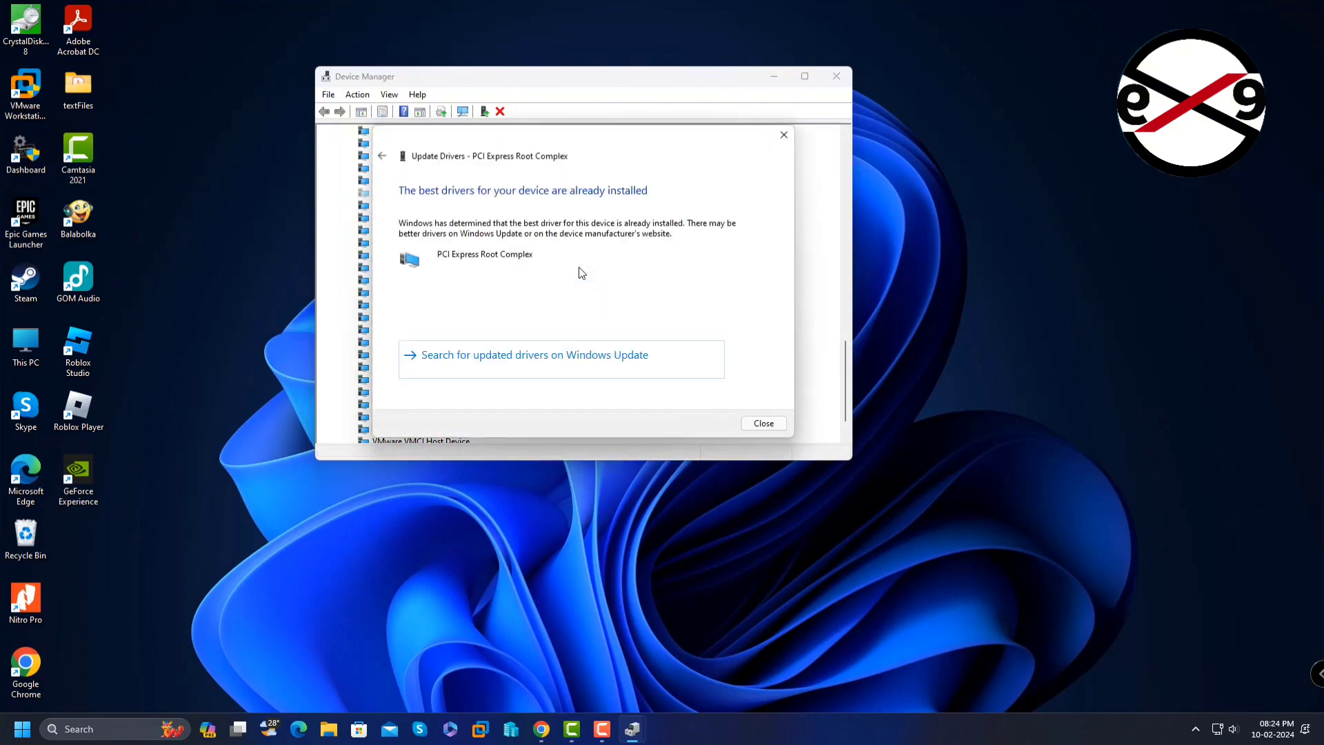
left_click(764, 423)
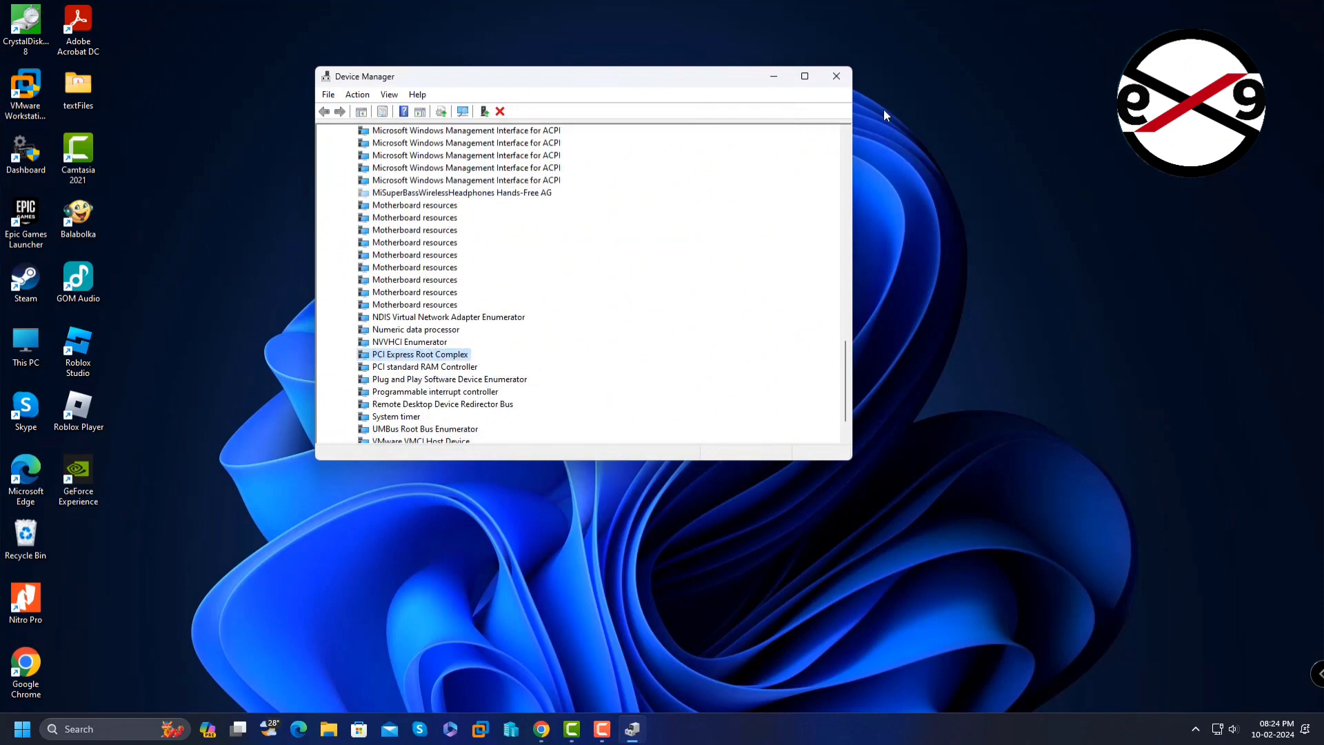
left_click(836, 76)
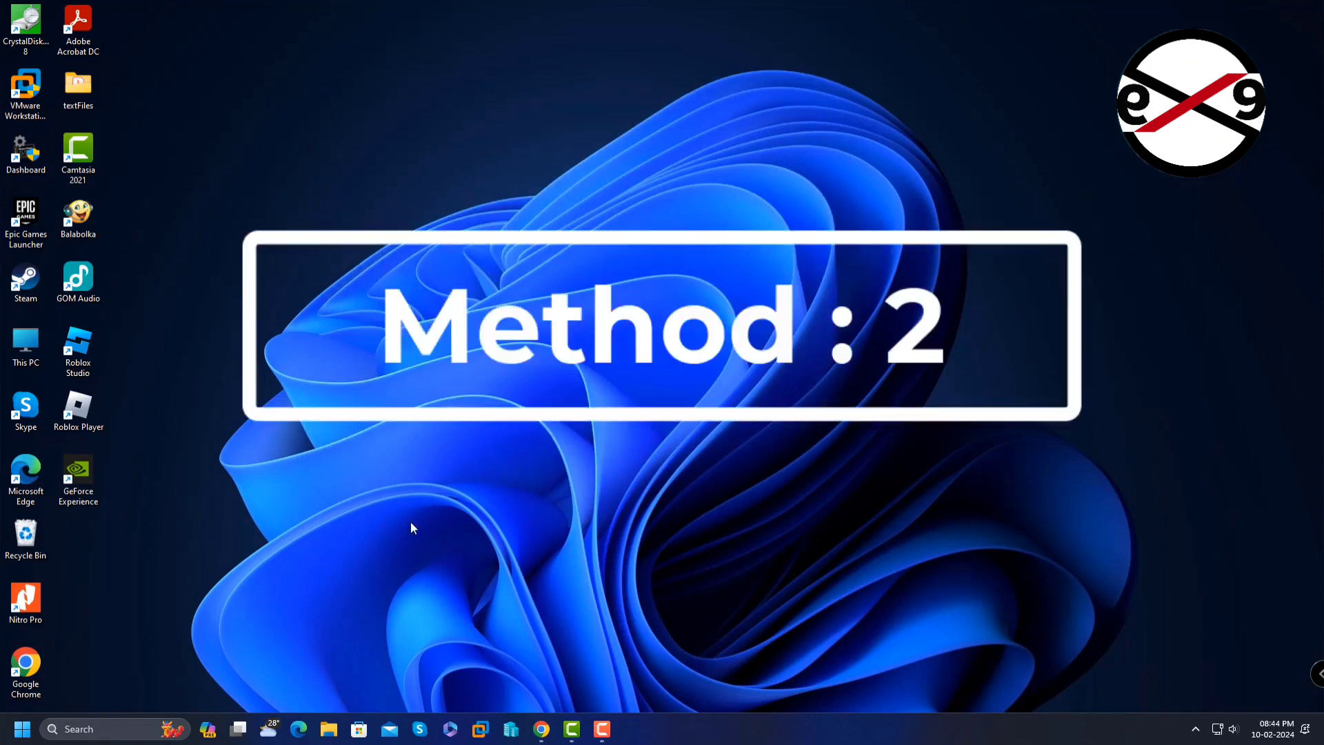
Open the Optional updates page in the advanced Windows Update settings
left_click(19, 731)
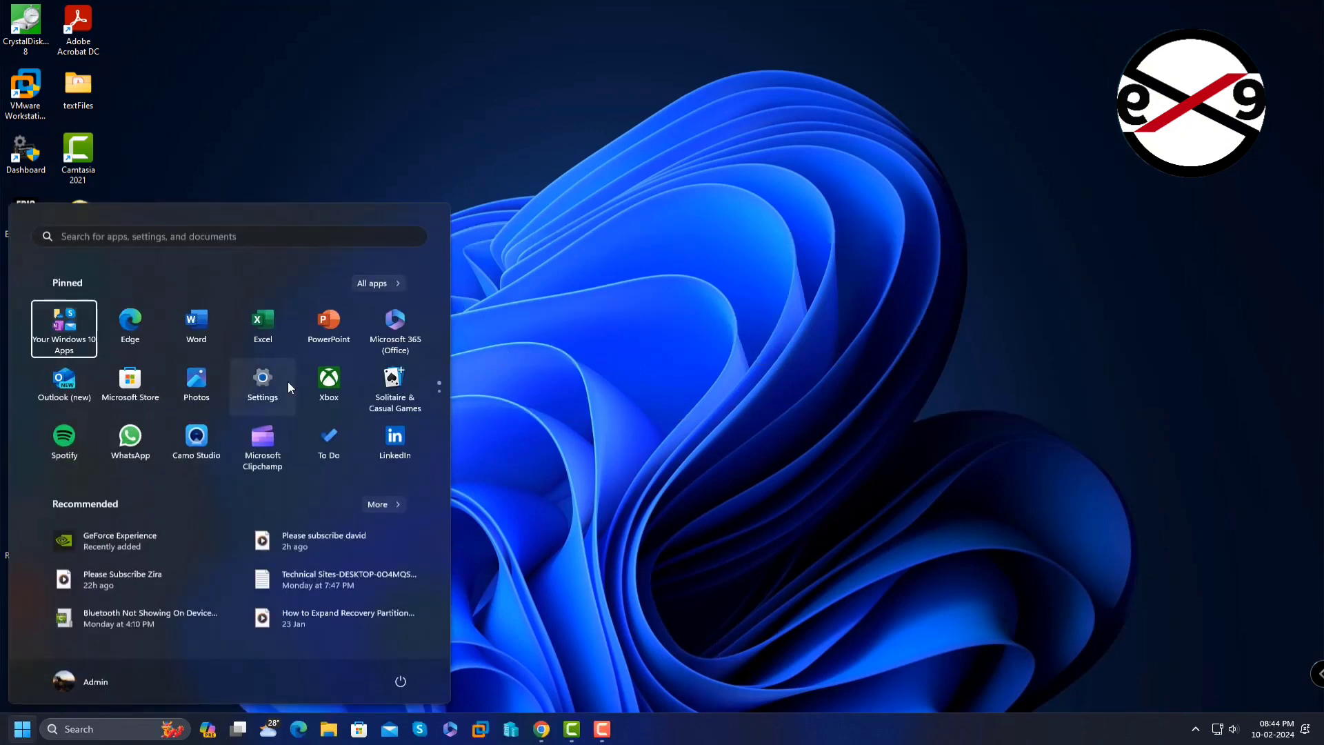
left_click(284, 383)
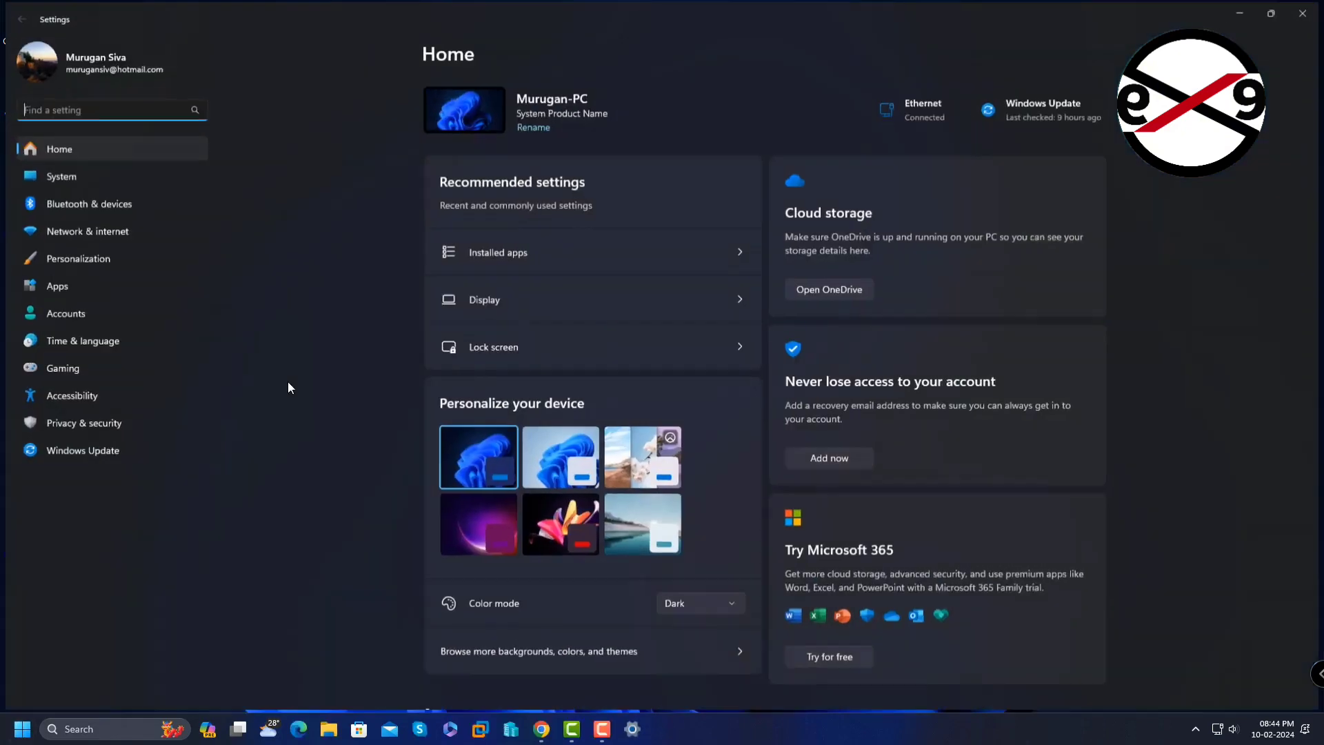
left_click(1087, 105)
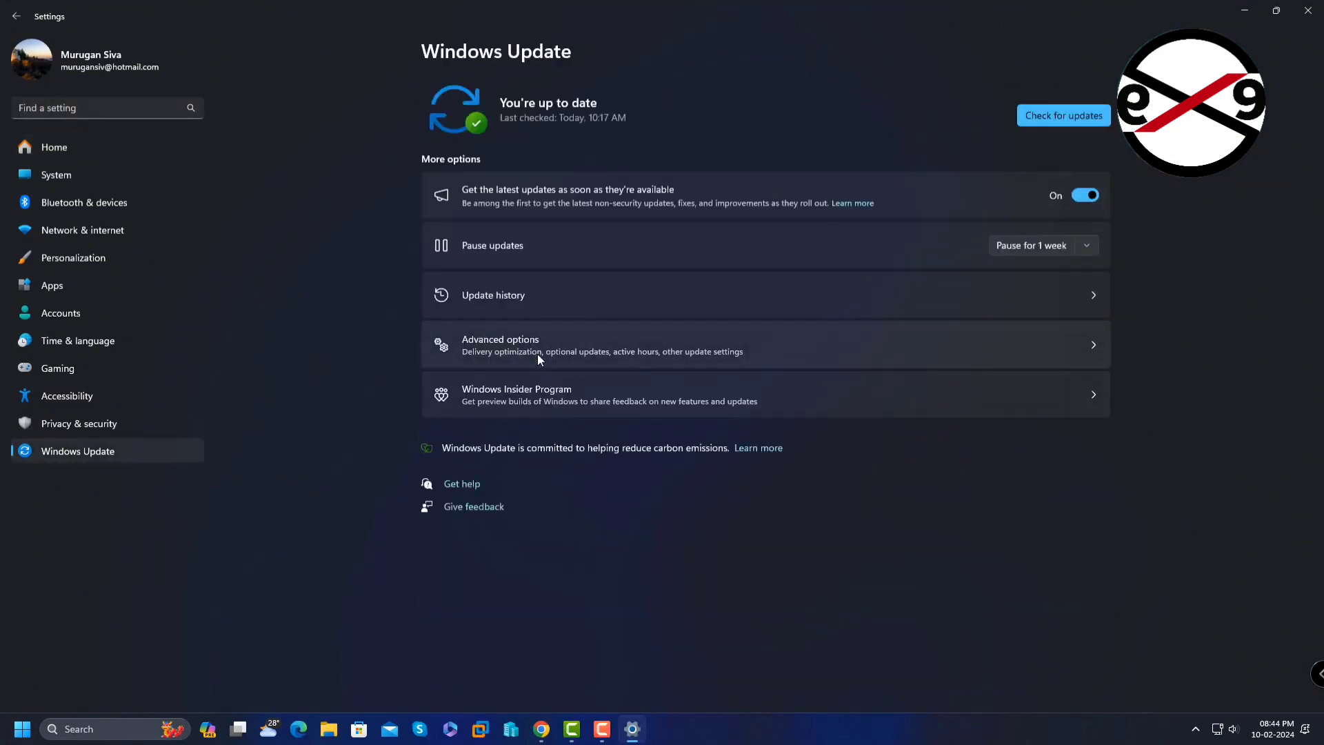
left_click(562, 355)
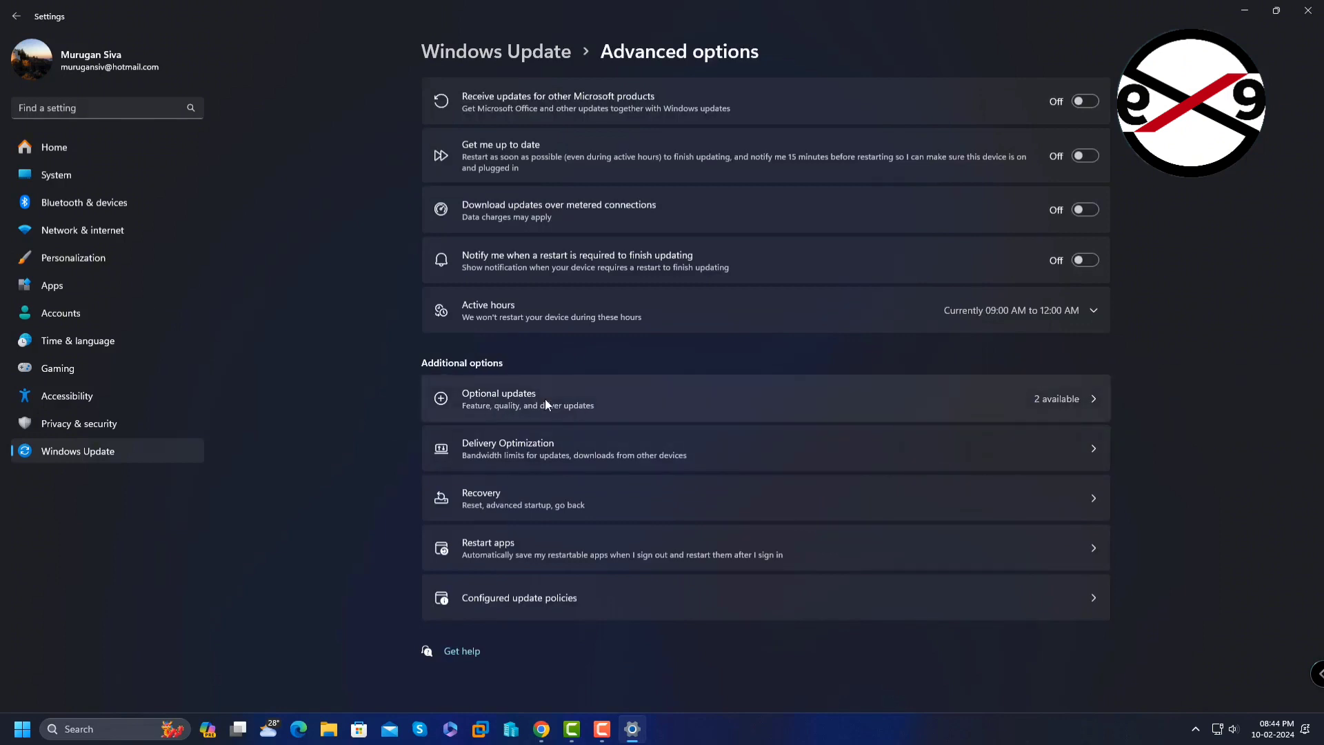
left_click(577, 404)
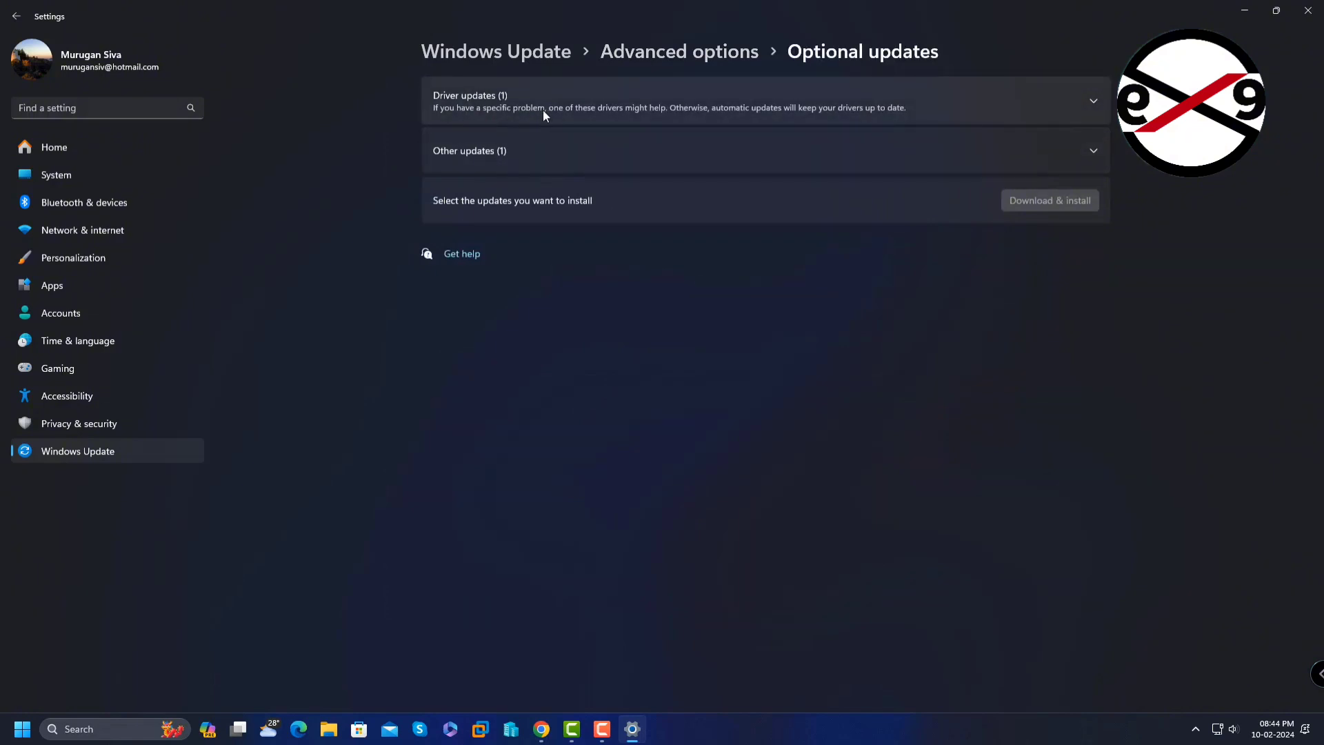
Download and install the optional driver update Intel Corporation - Display - 30.0.100.9805, and close Settings
left_click(494, 113)
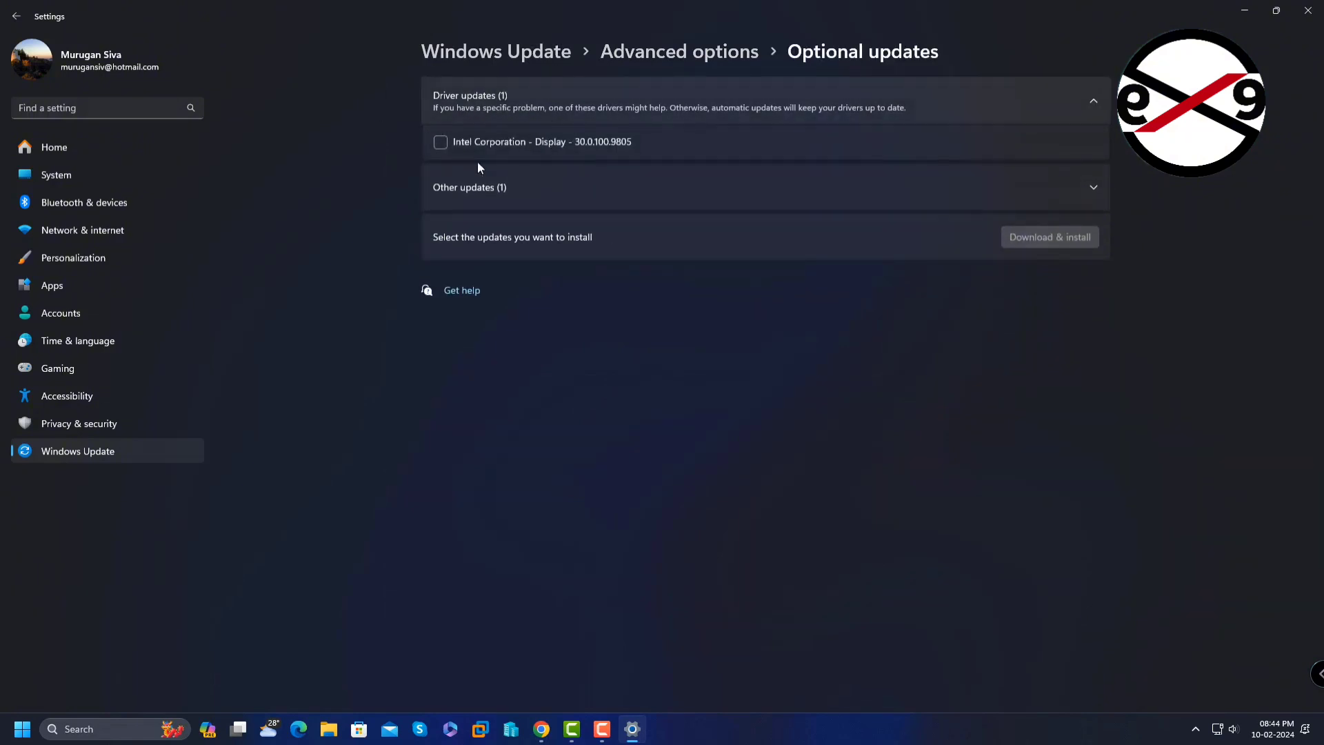
left_click(442, 142)
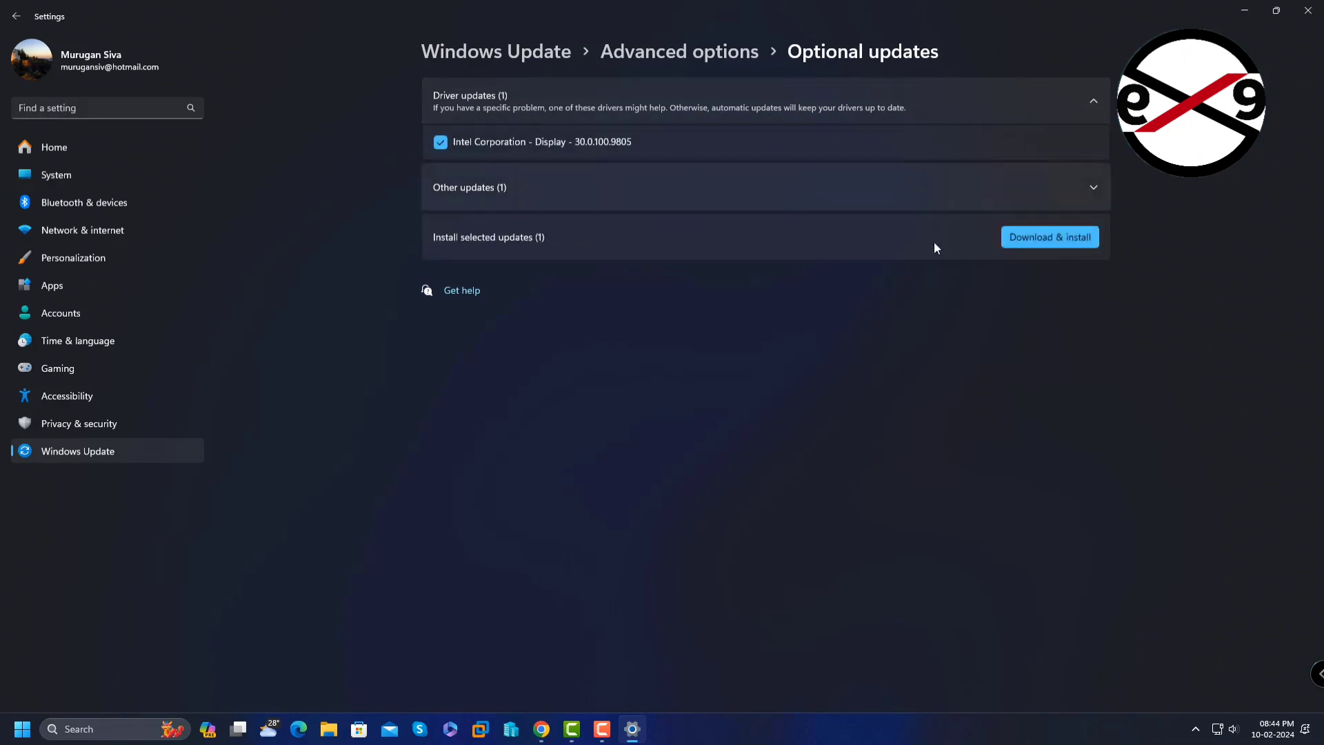
left_click(1026, 238)
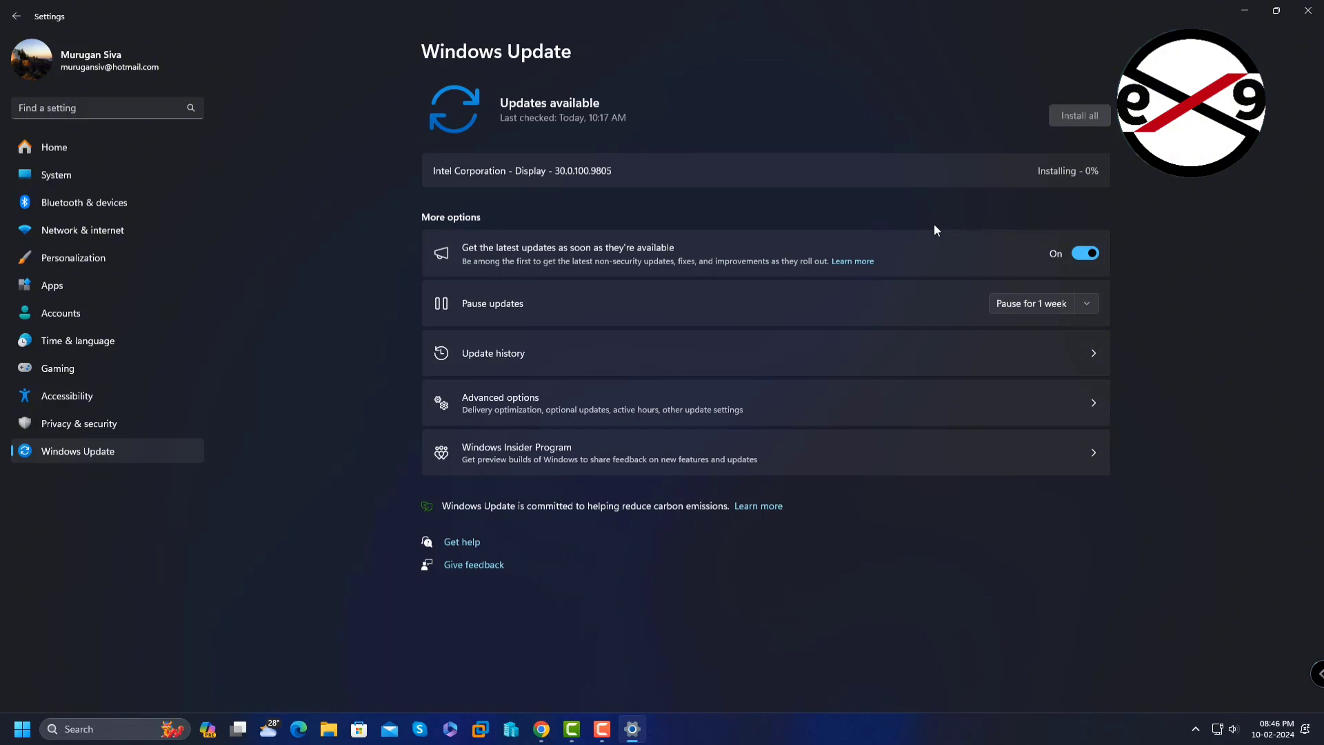
left_click(1309, 11)
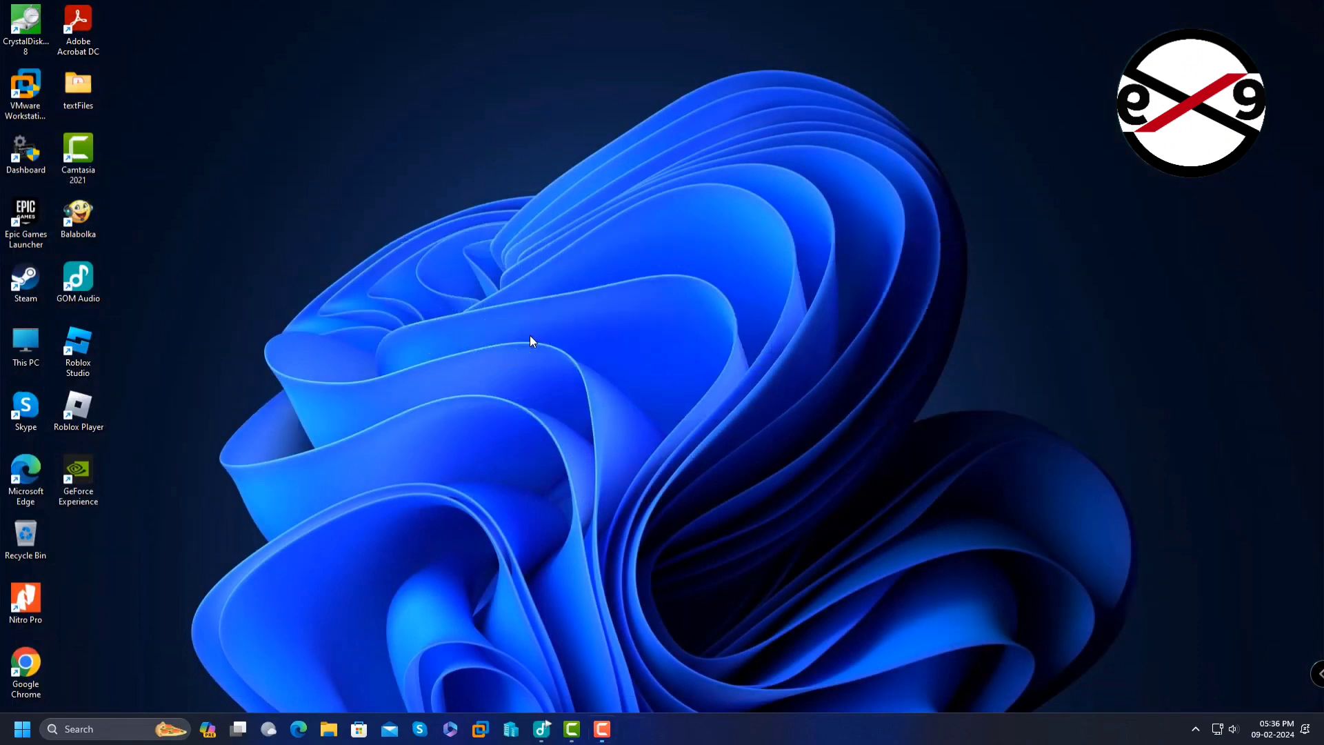
Search Windows for dxdiag and launch the DirectX Diagnostic Tool
left_click(105, 729)
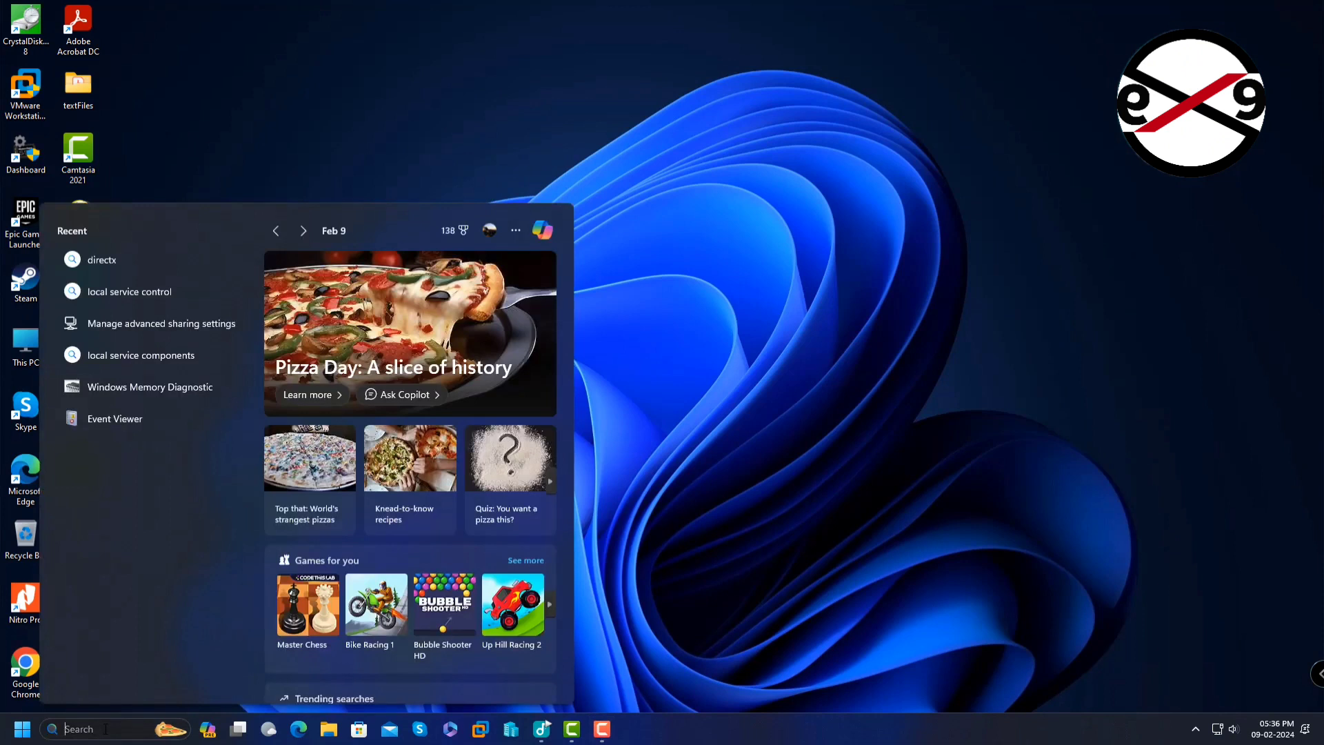
type("dx")
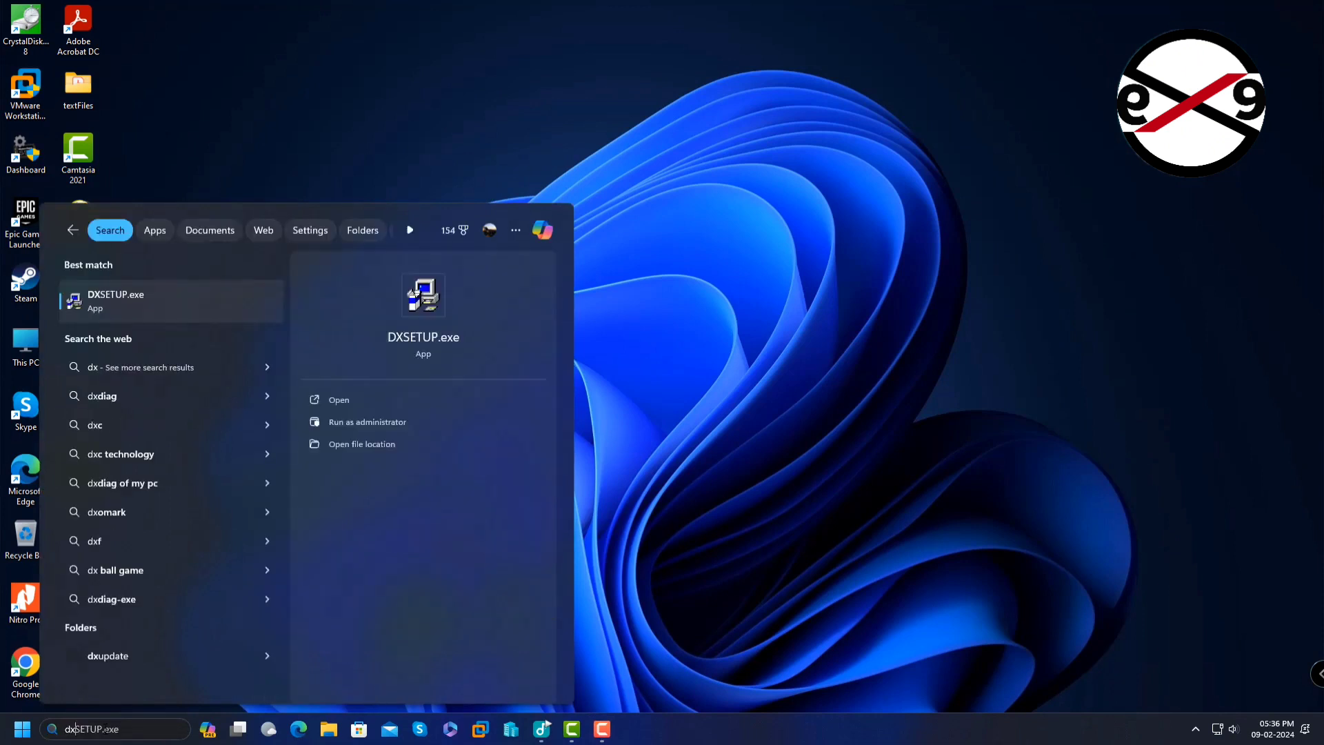
type("d")
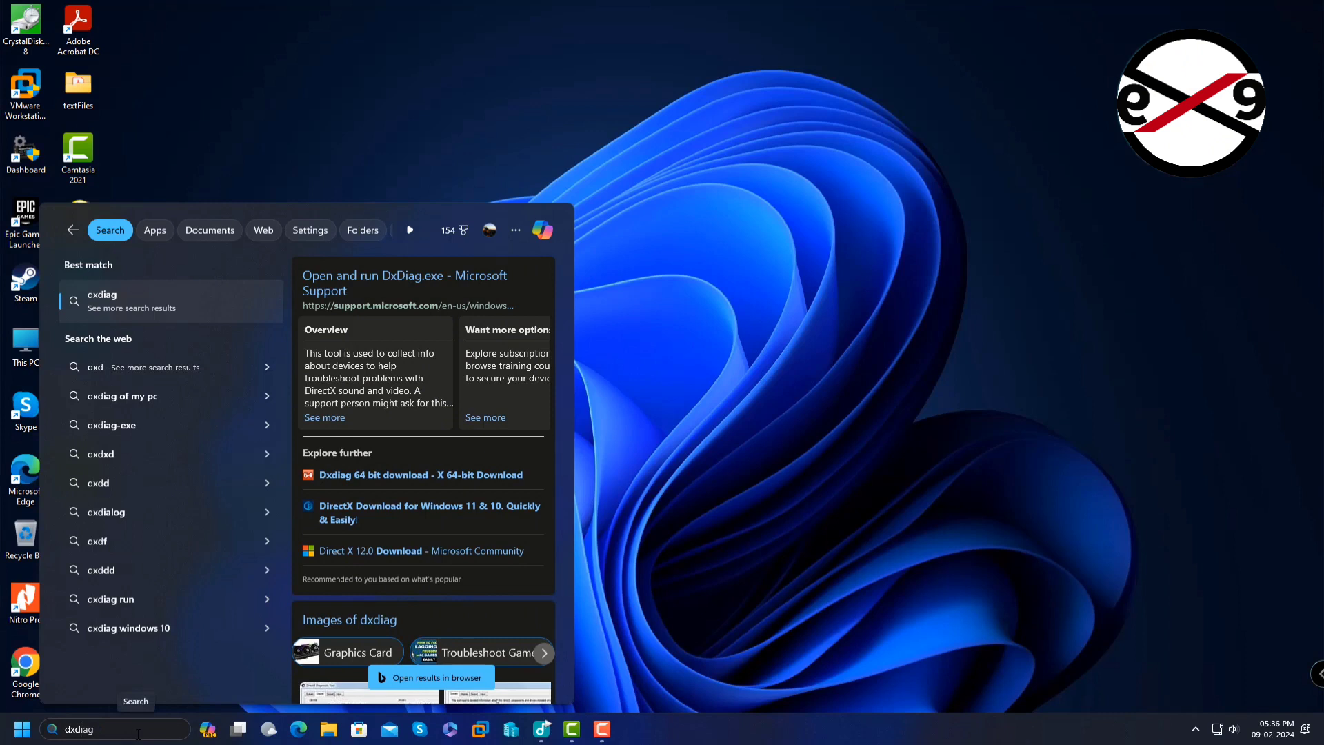
type("iag")
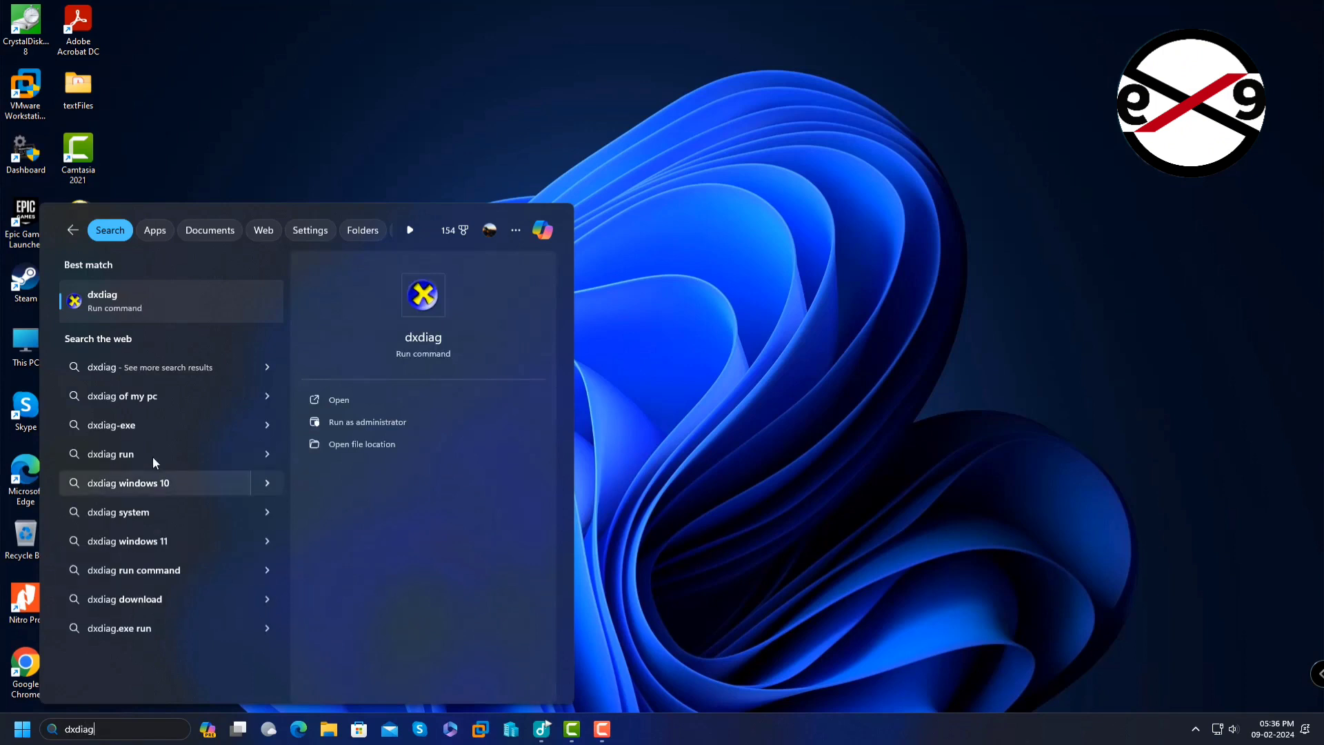
left_click(110, 311)
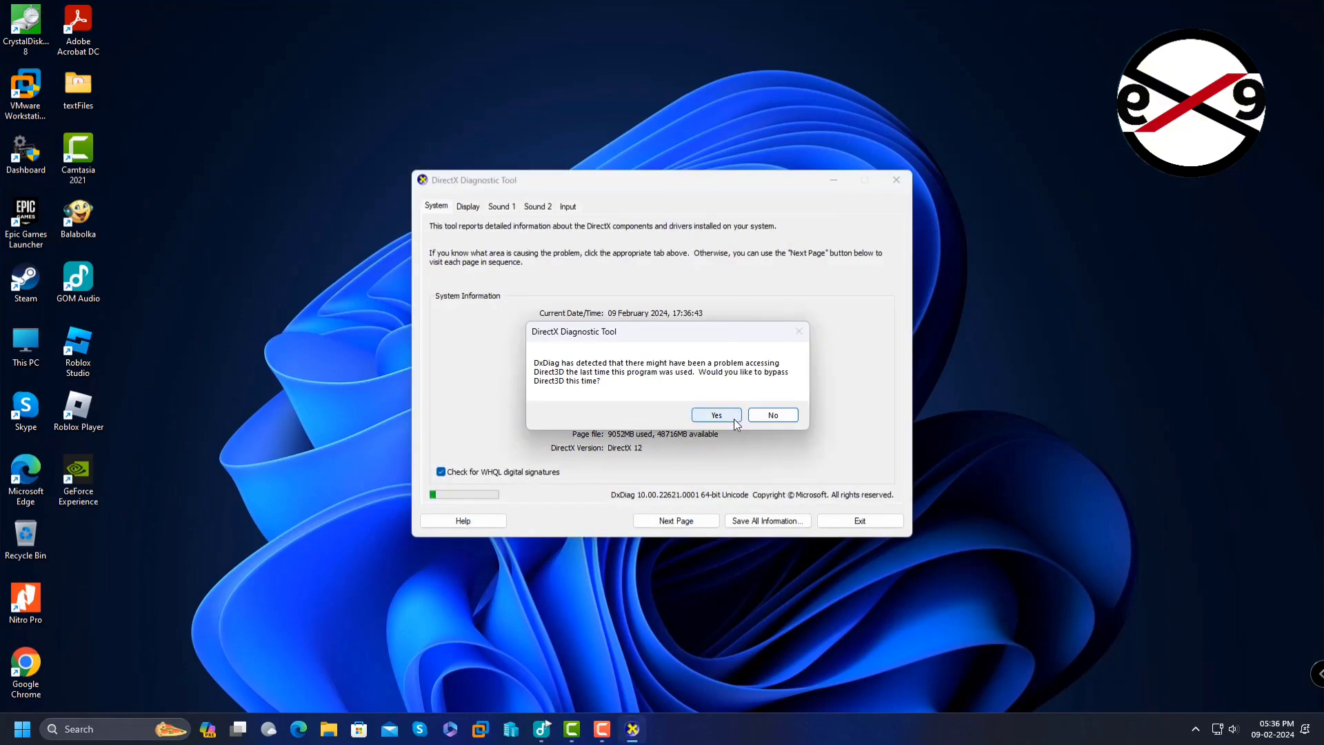
Decline bypassing Direct3D, examine the display device and driver details, and close the DirectX Diagnostic Tool
left_click(772, 415)
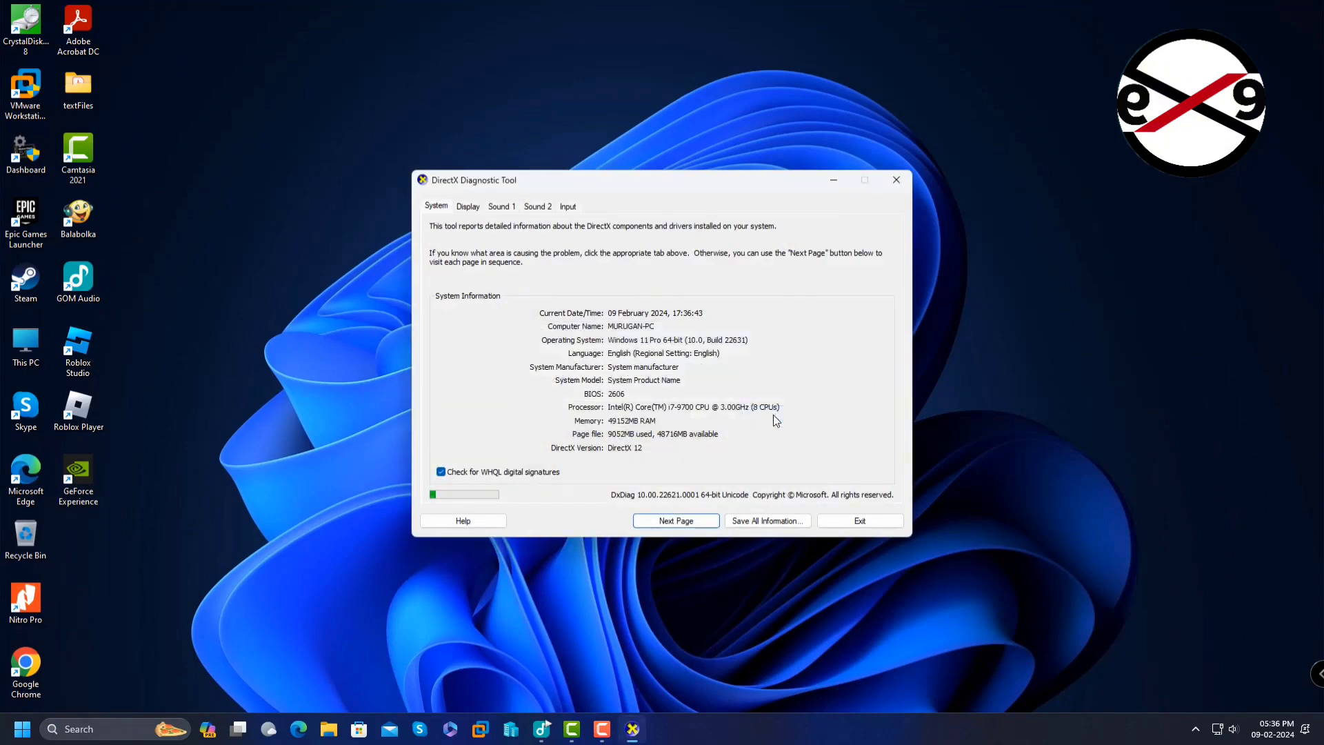
left_click(468, 209)
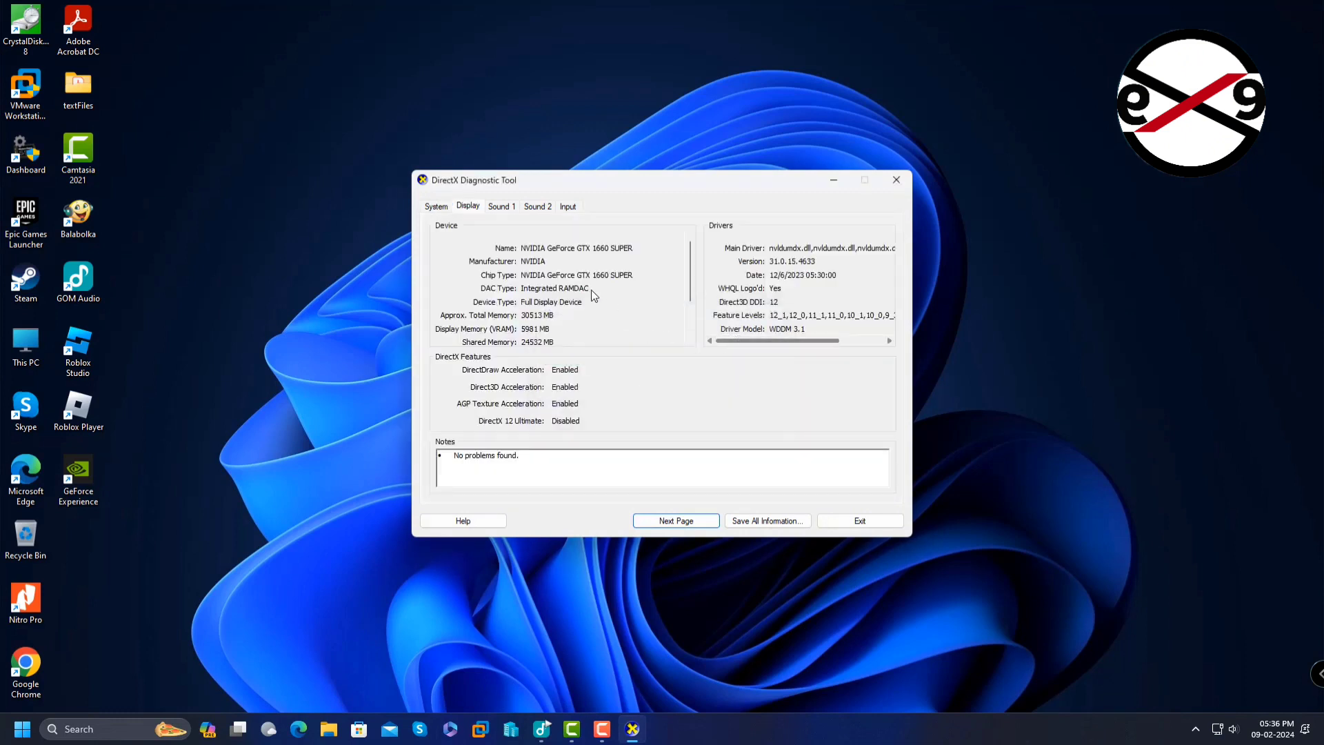
left_click(896, 181)
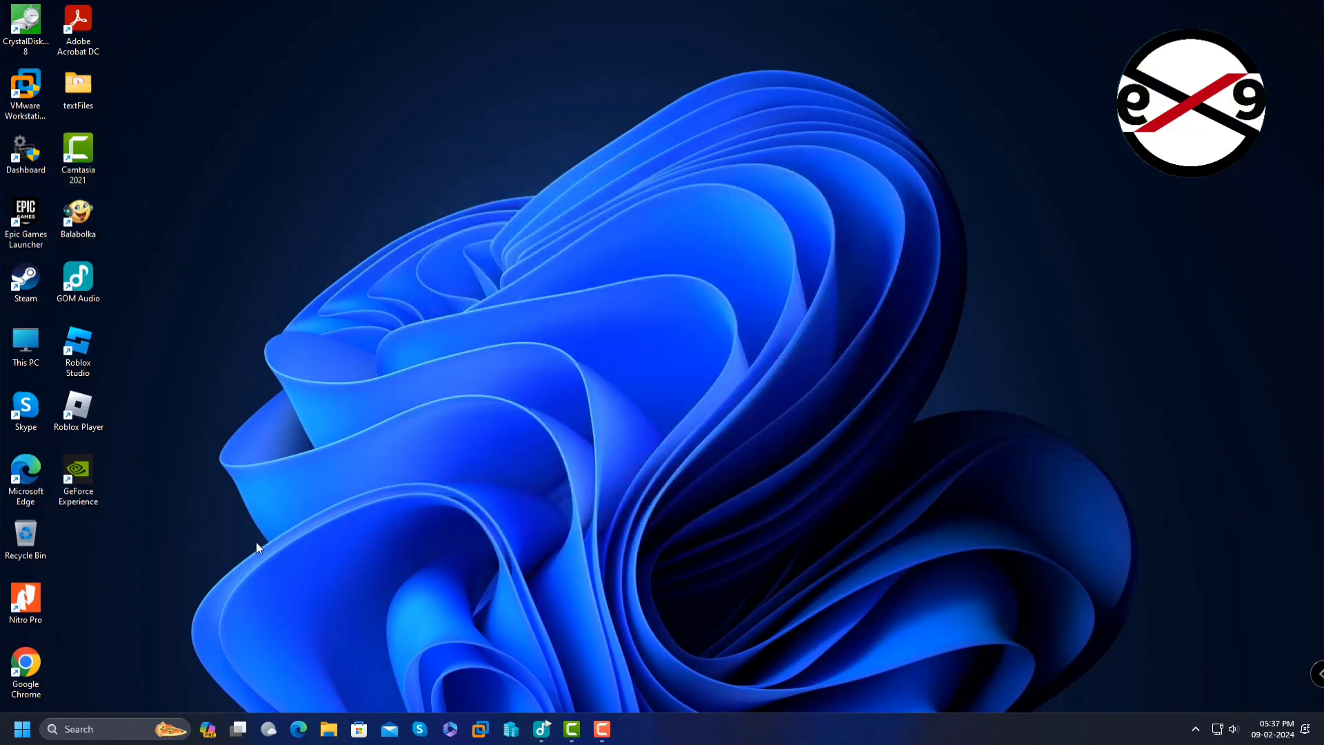
Open Microsoft Edge, staying signed out of Google, and search the web for "nvidia geforce 1660 super"
double_click(27, 469)
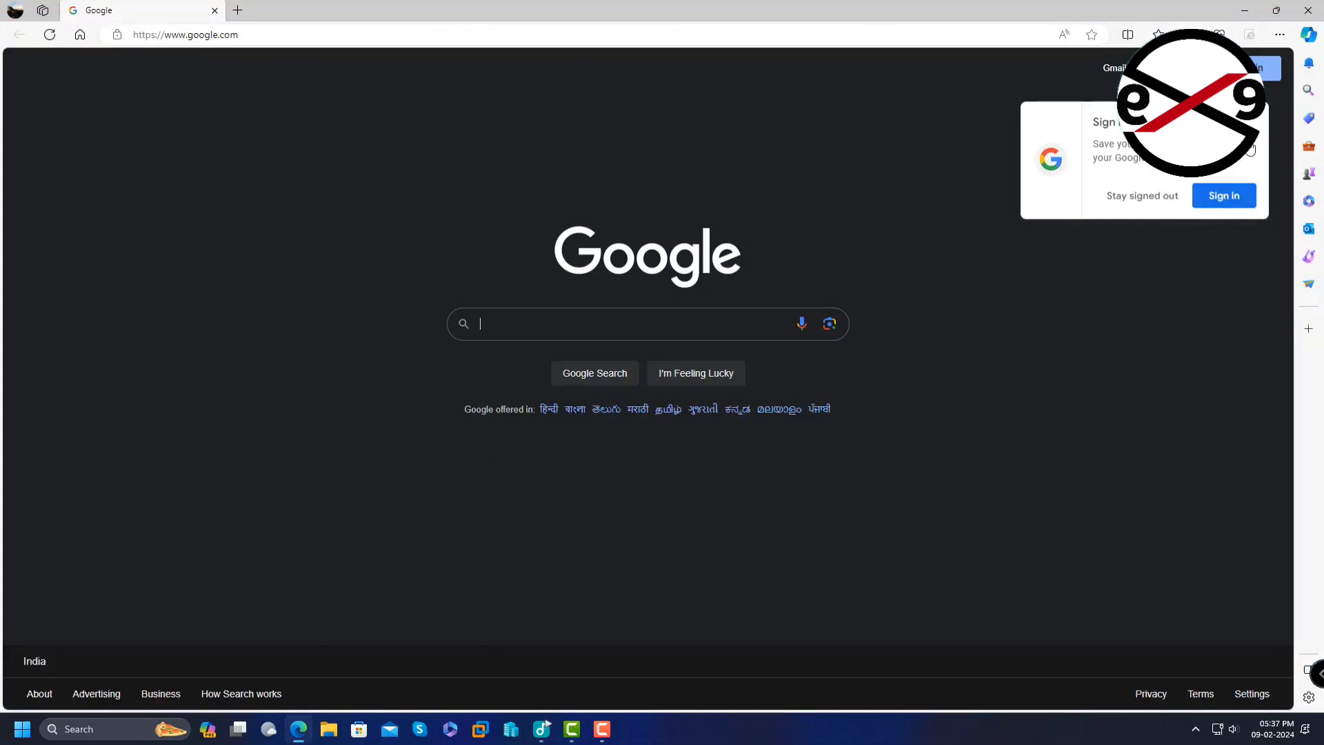
left_click(1164, 200)
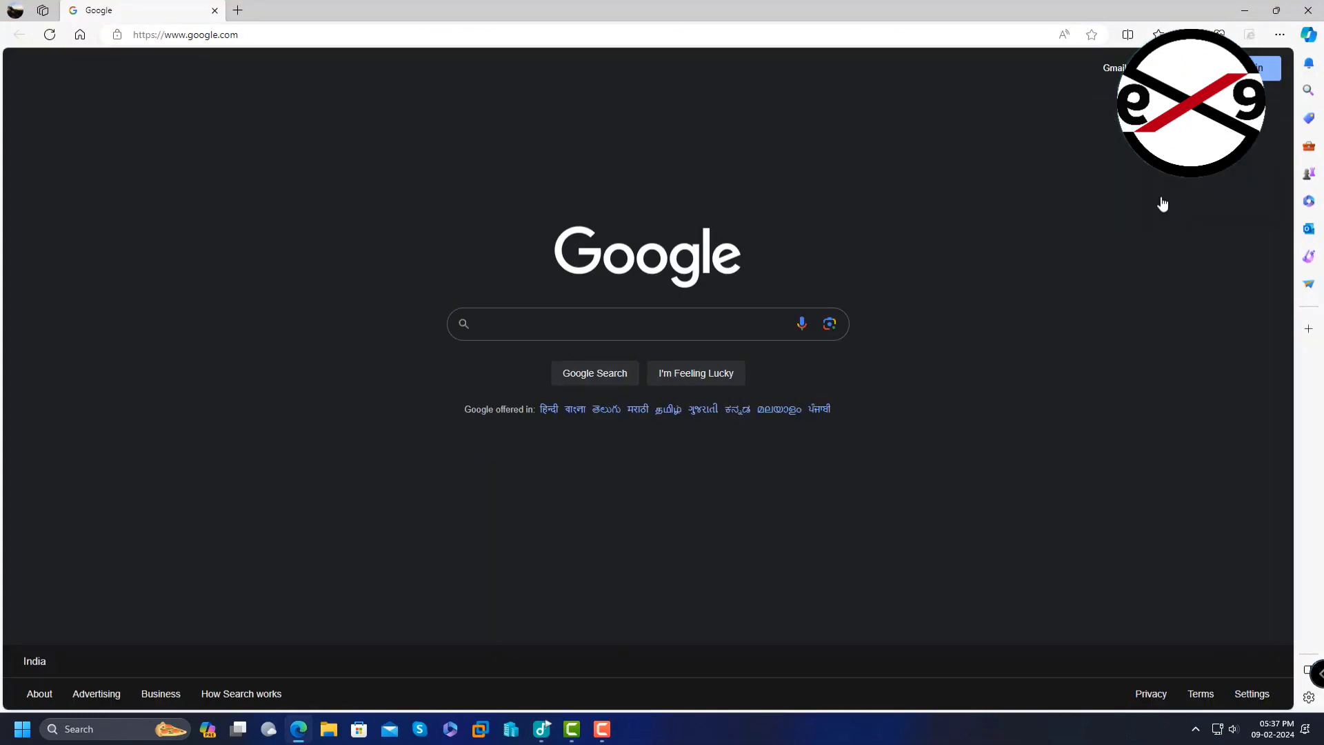
left_click(283, 40)
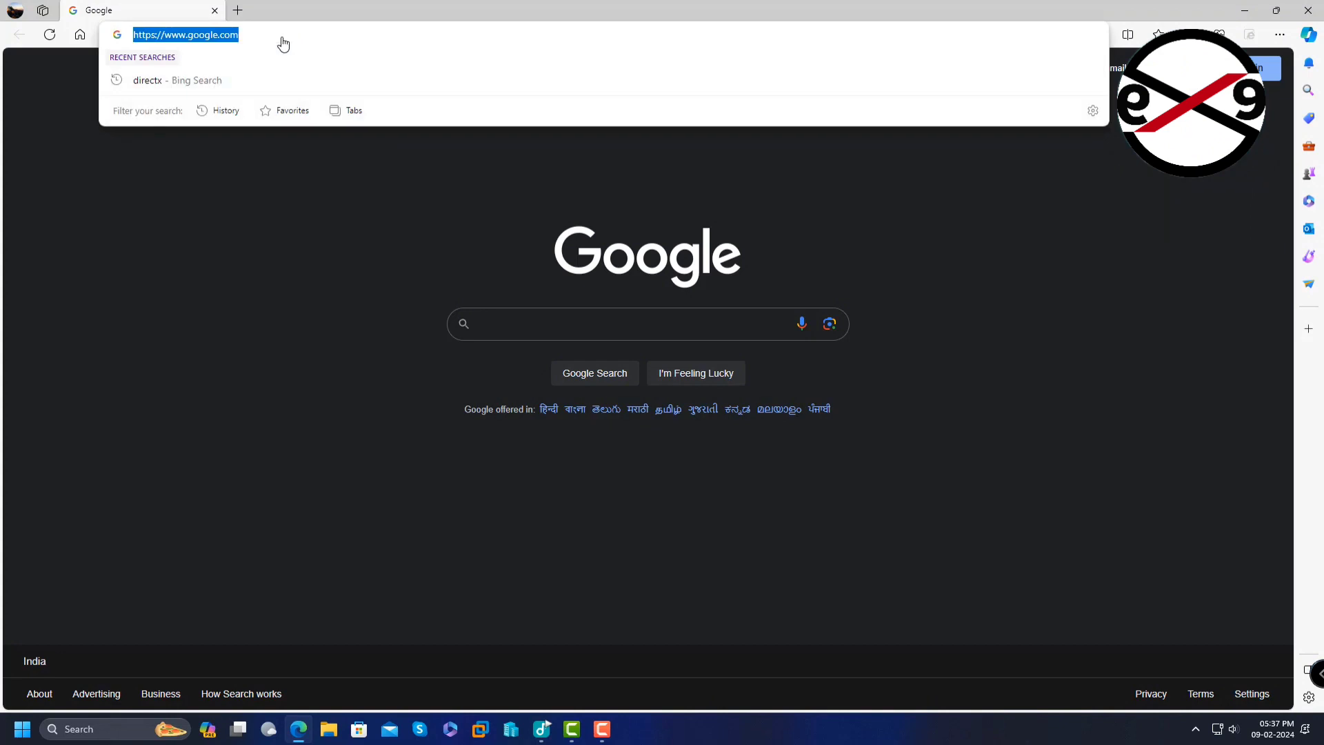
type("nv")
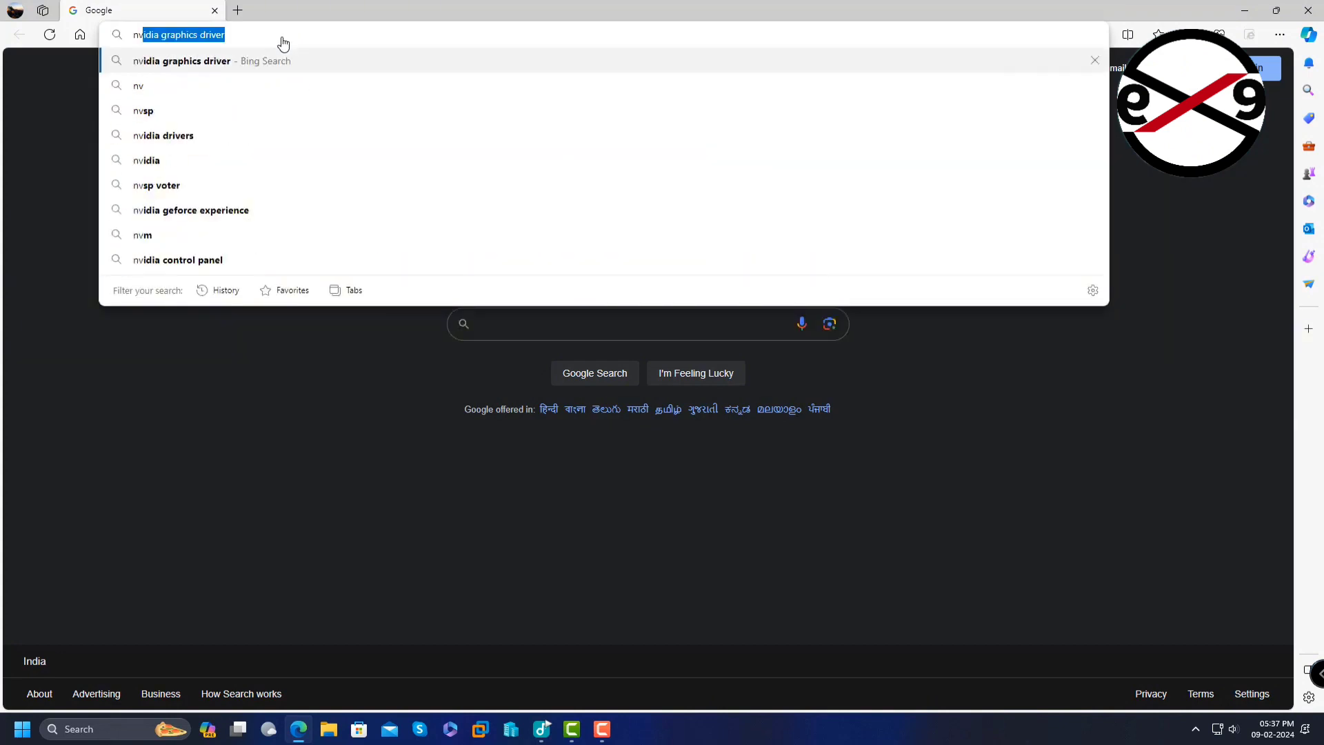
type("idia")
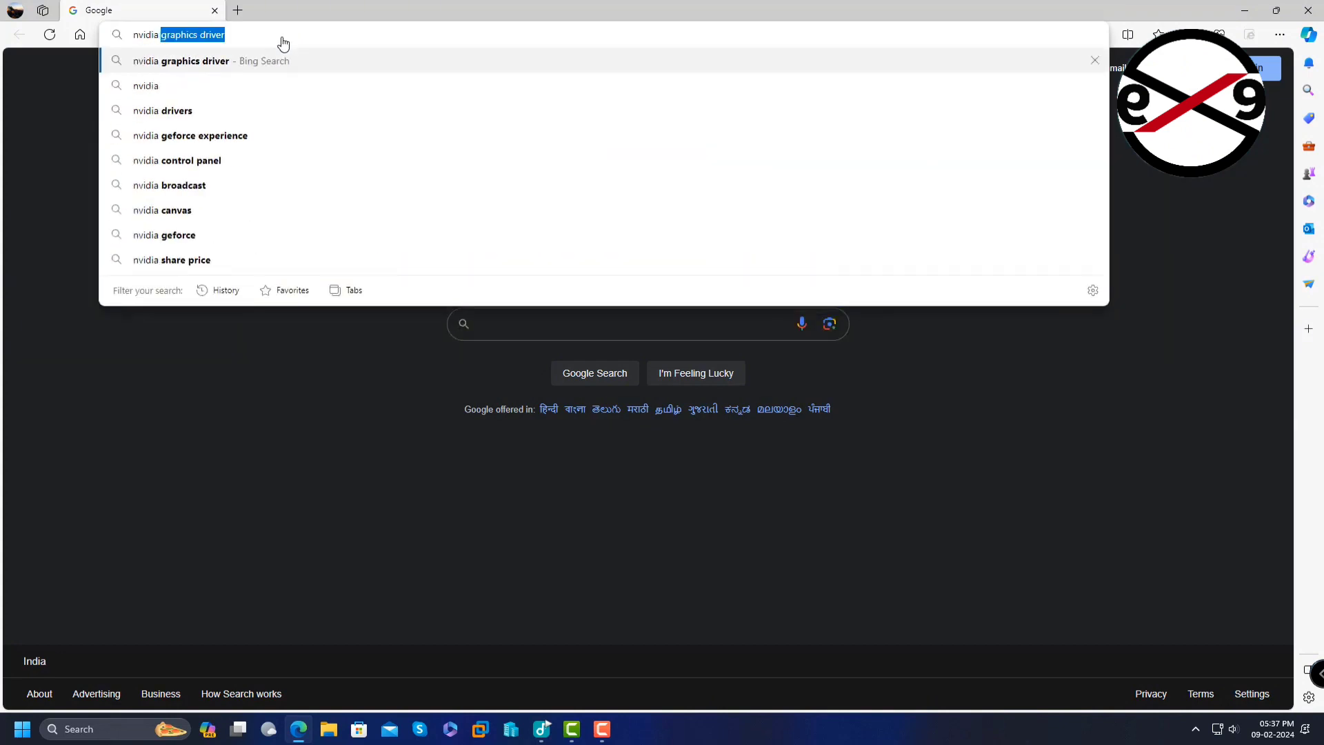
type(" ge")
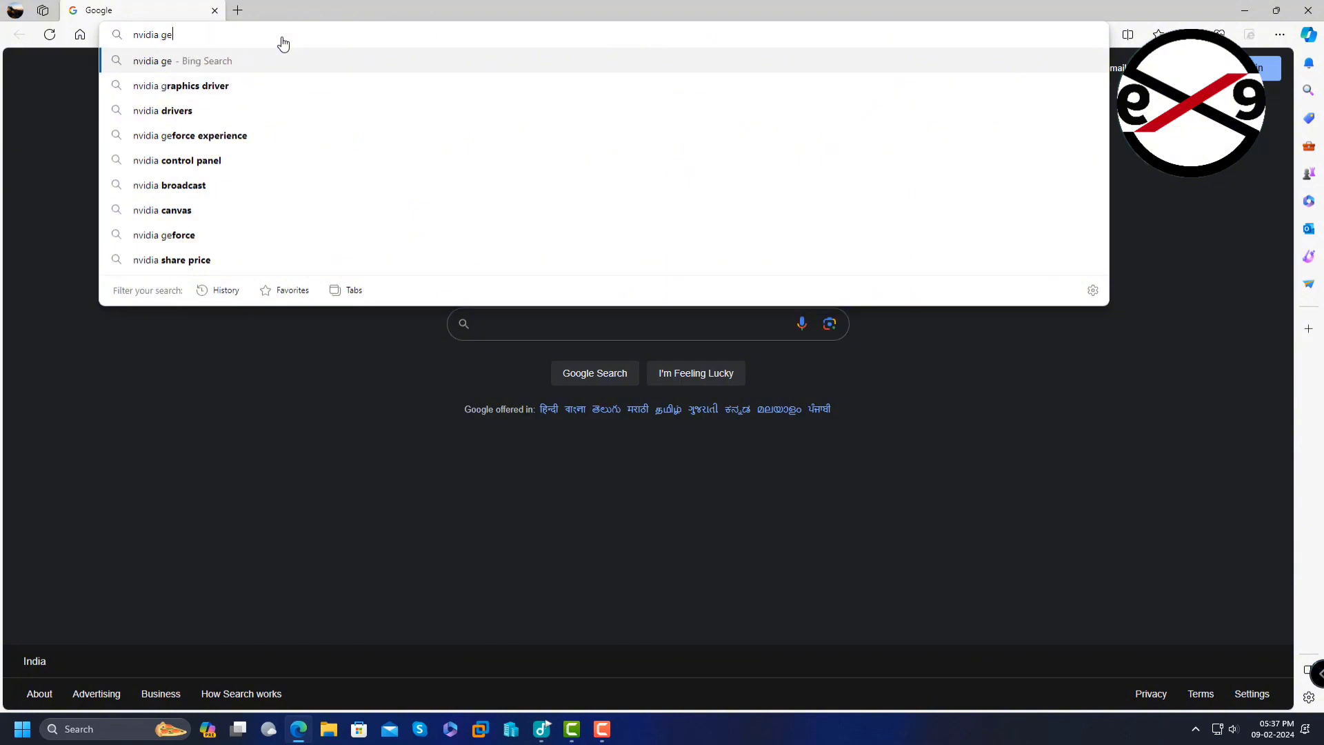
type("force 1")
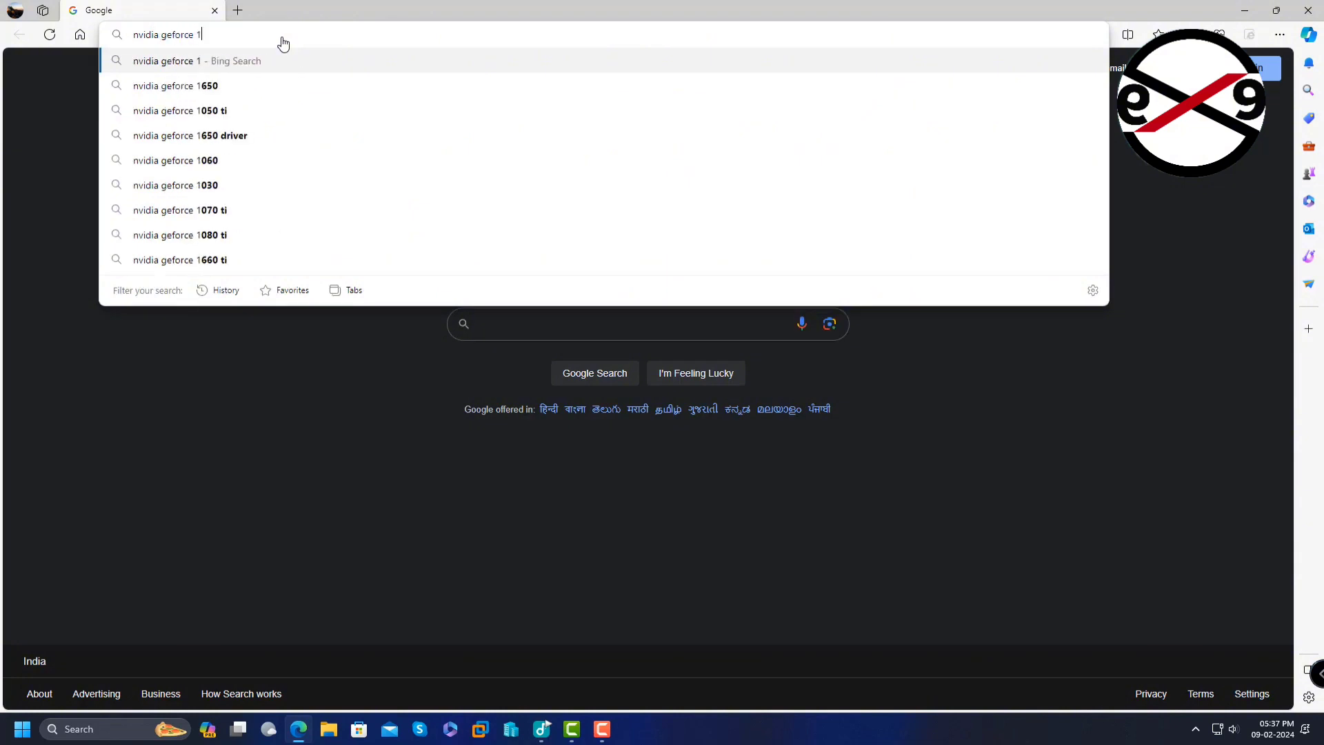
type("66")
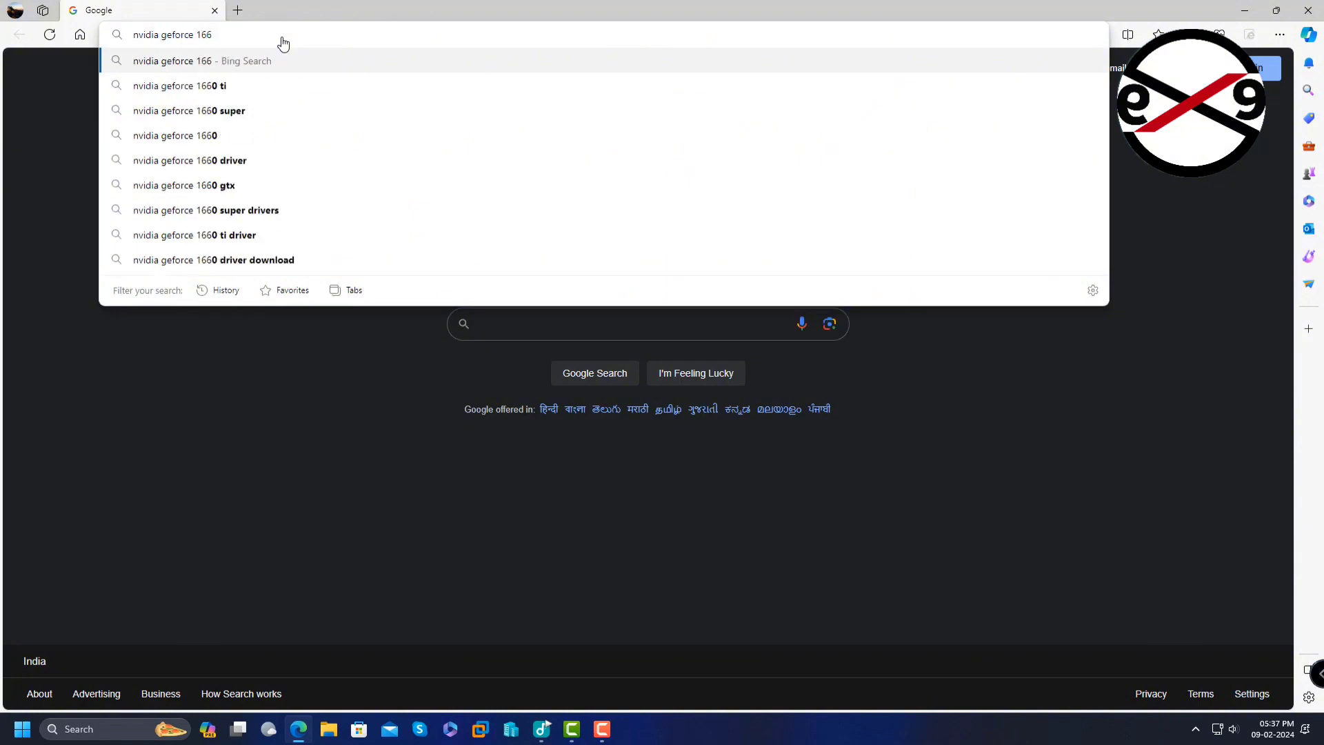
type("0 sup")
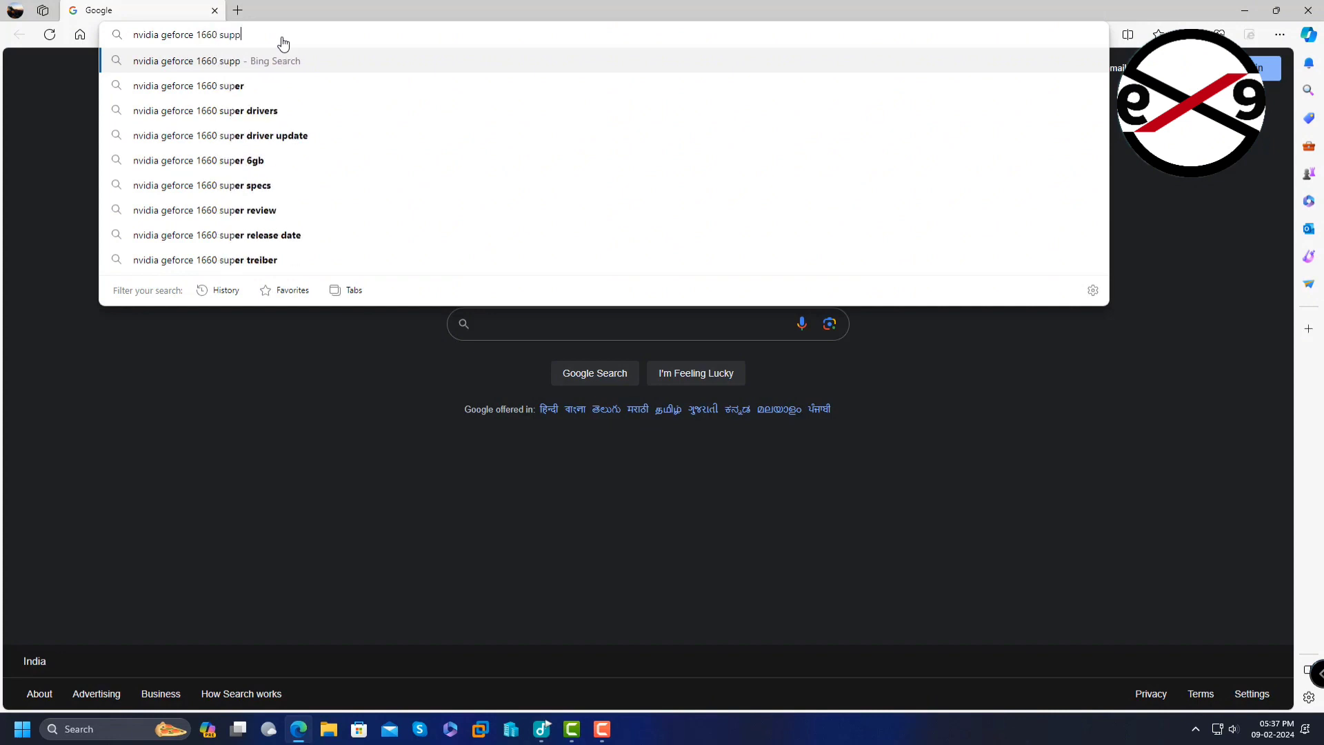
type("er")
key("Return")
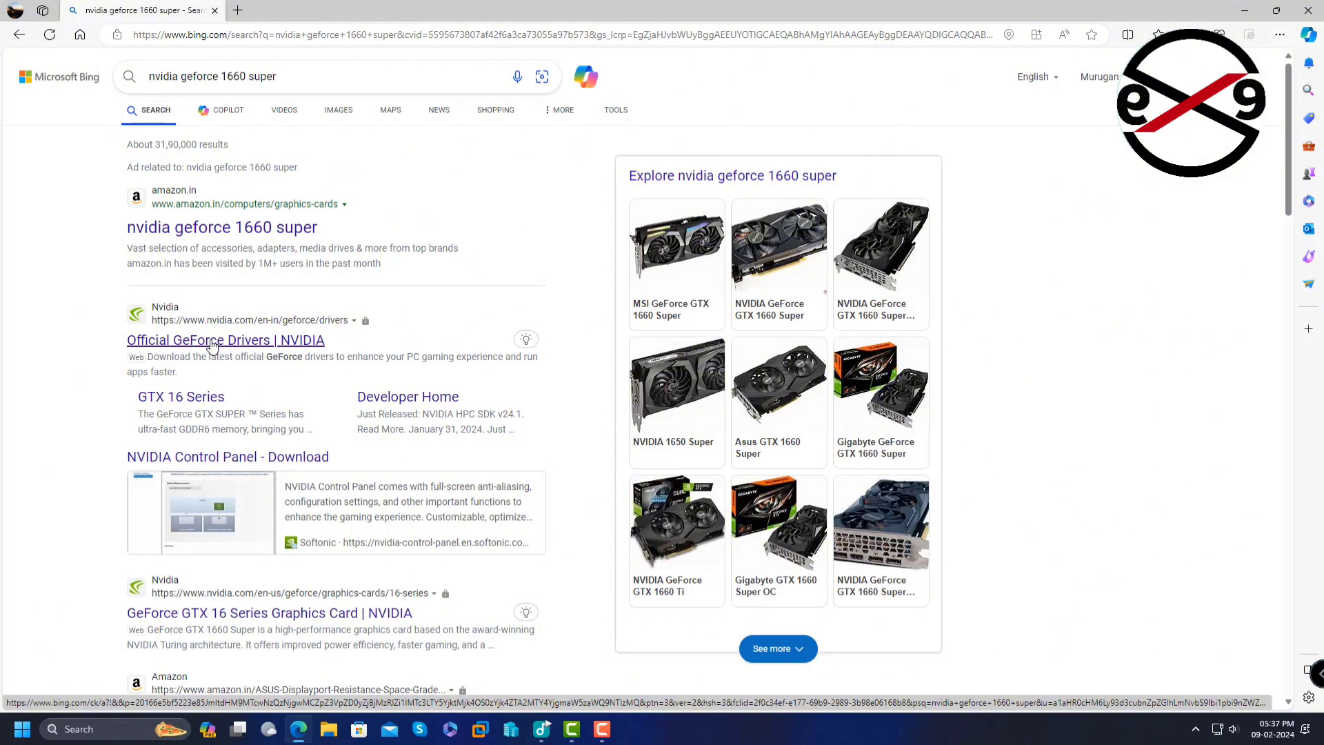
Open NVIDIA's GTX 16 Series page from the search results and go to its GeForce Drivers page
left_click(200, 400)
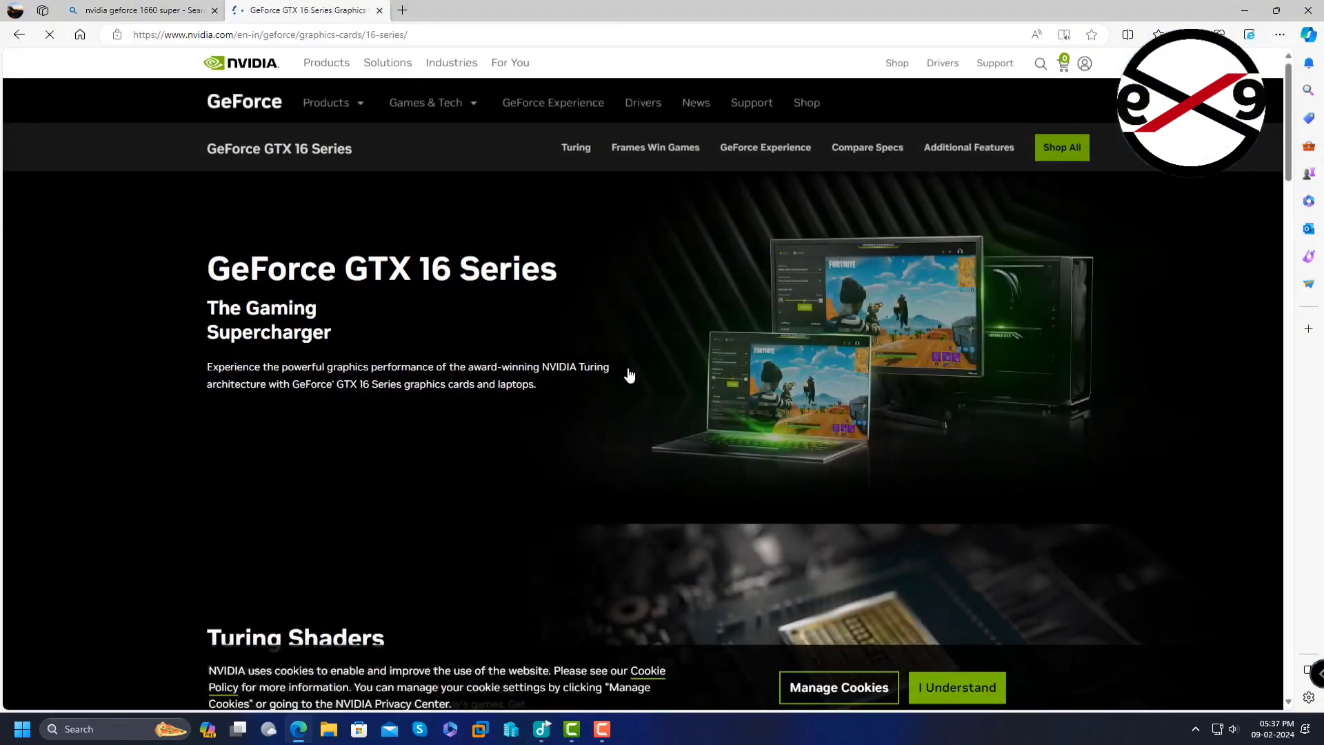
scroll(635, 400, "down", 10)
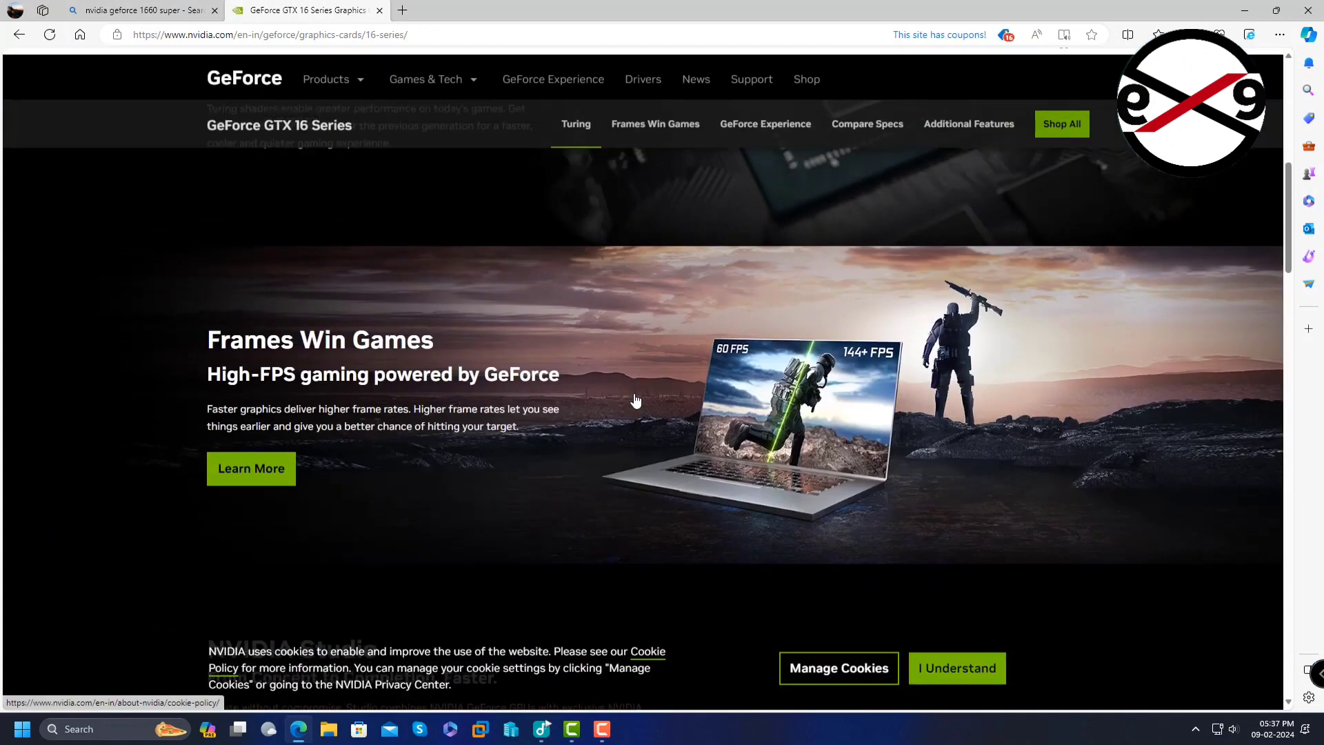
scroll(635, 400, "up", 10)
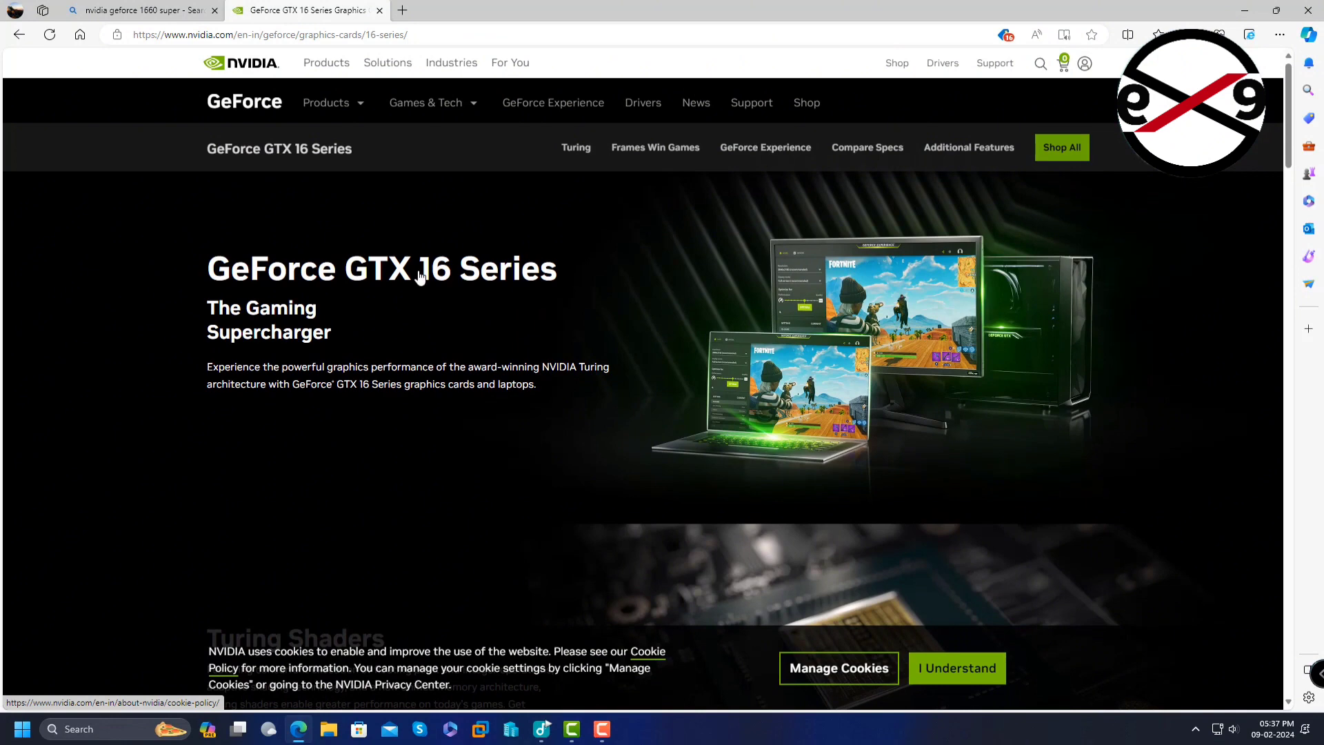
left_click(658, 109)
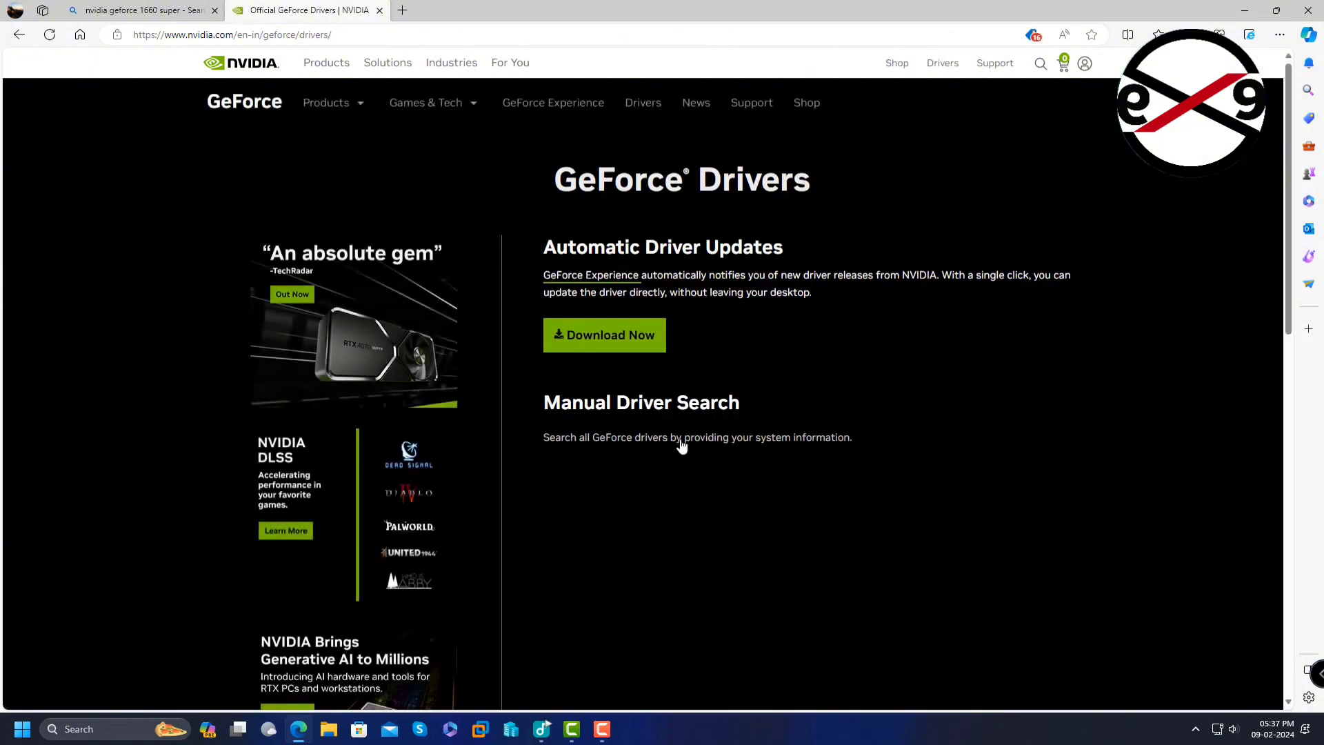
Run a manual driver search for GeForce 16 Series, GeForce GTX 1660 SUPER, on Windows 11, and decline push notifications
scroll(681, 446, "down", 2)
scroll(681, 446, "up", 1)
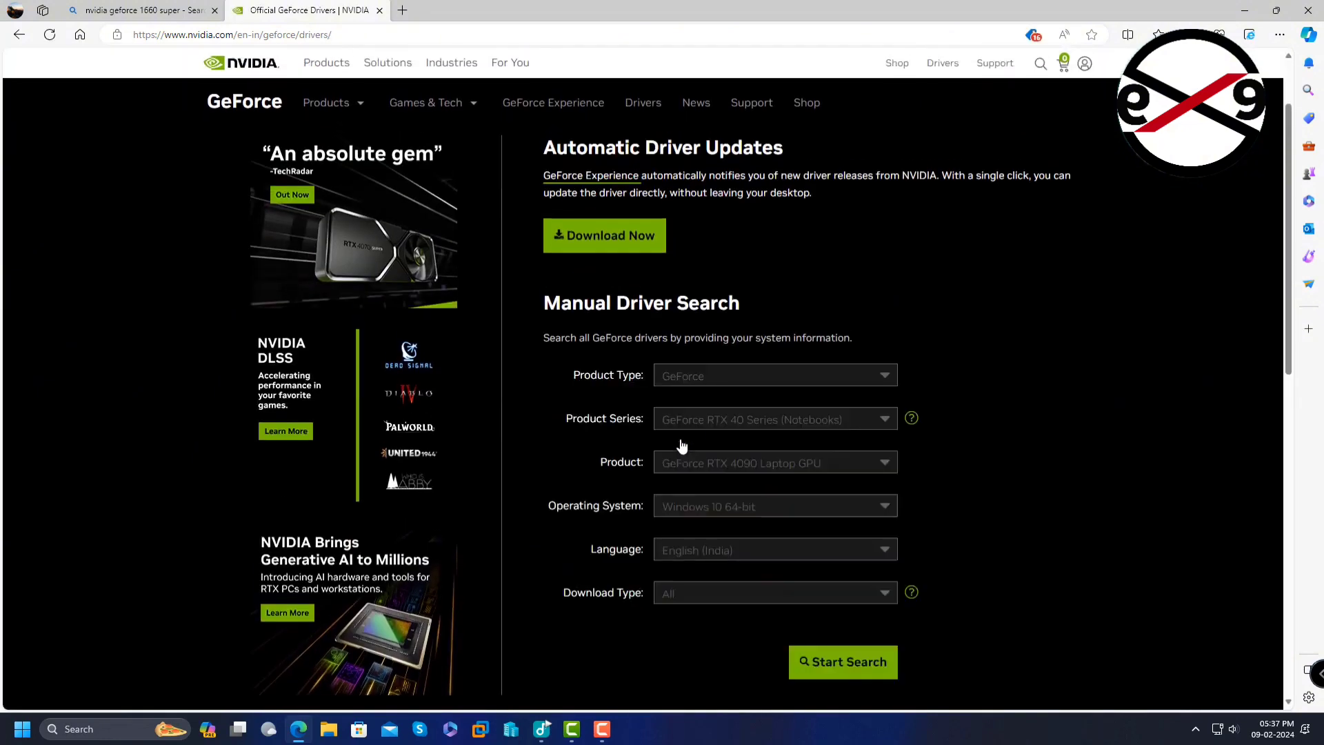
left_click(784, 428)
scroll(780, 486, "down", 2)
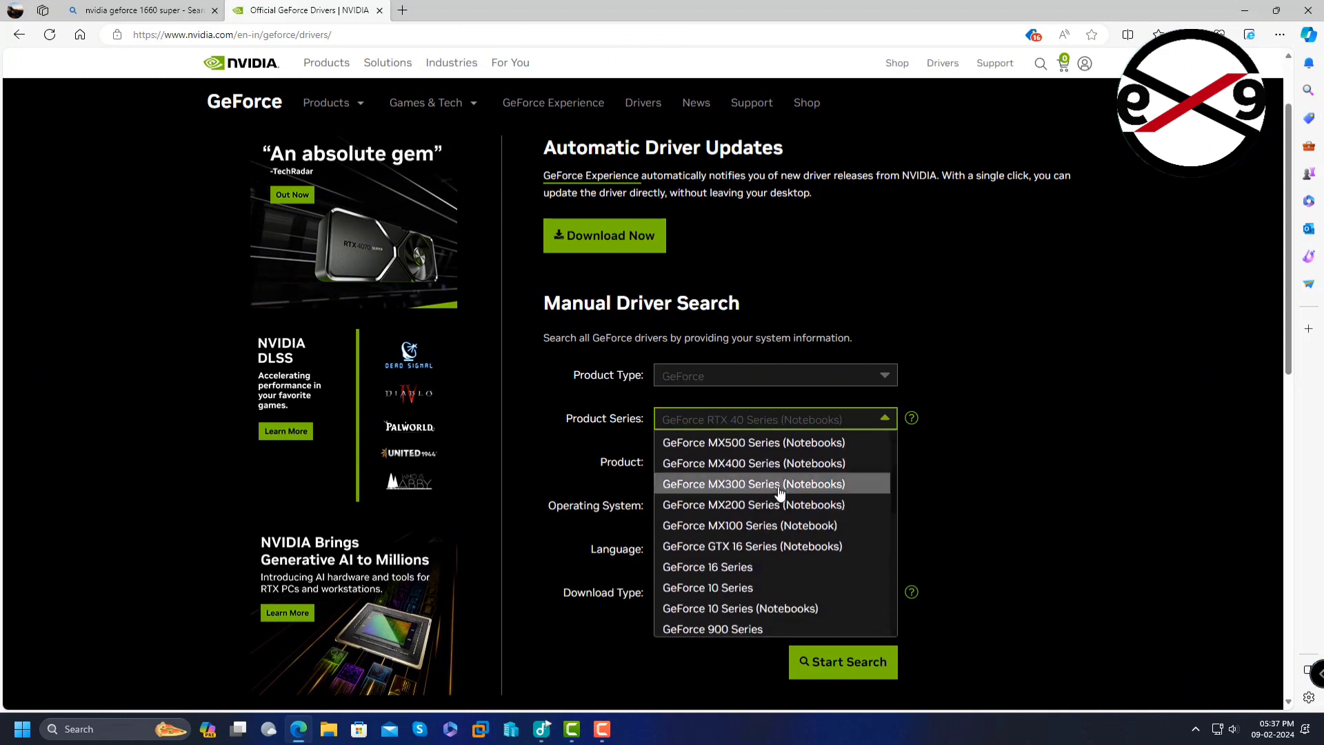
left_click(743, 569)
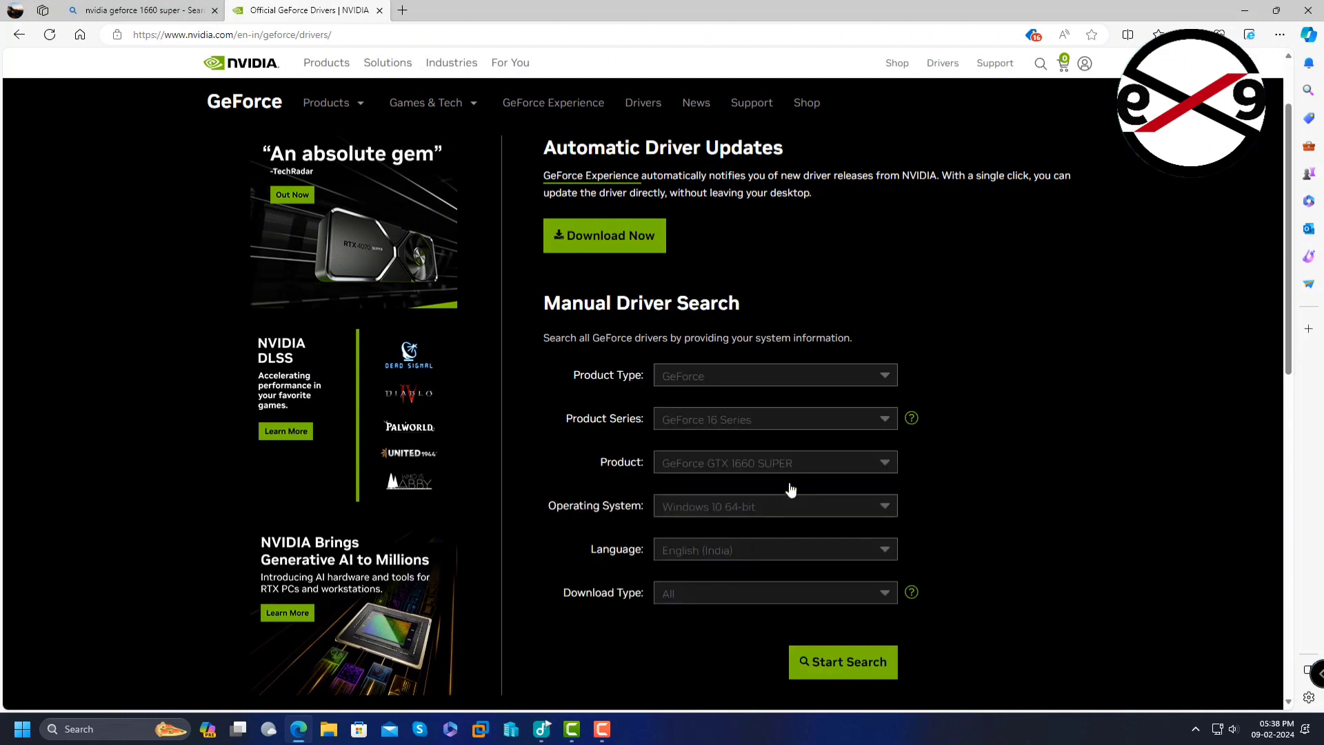
left_click(757, 468)
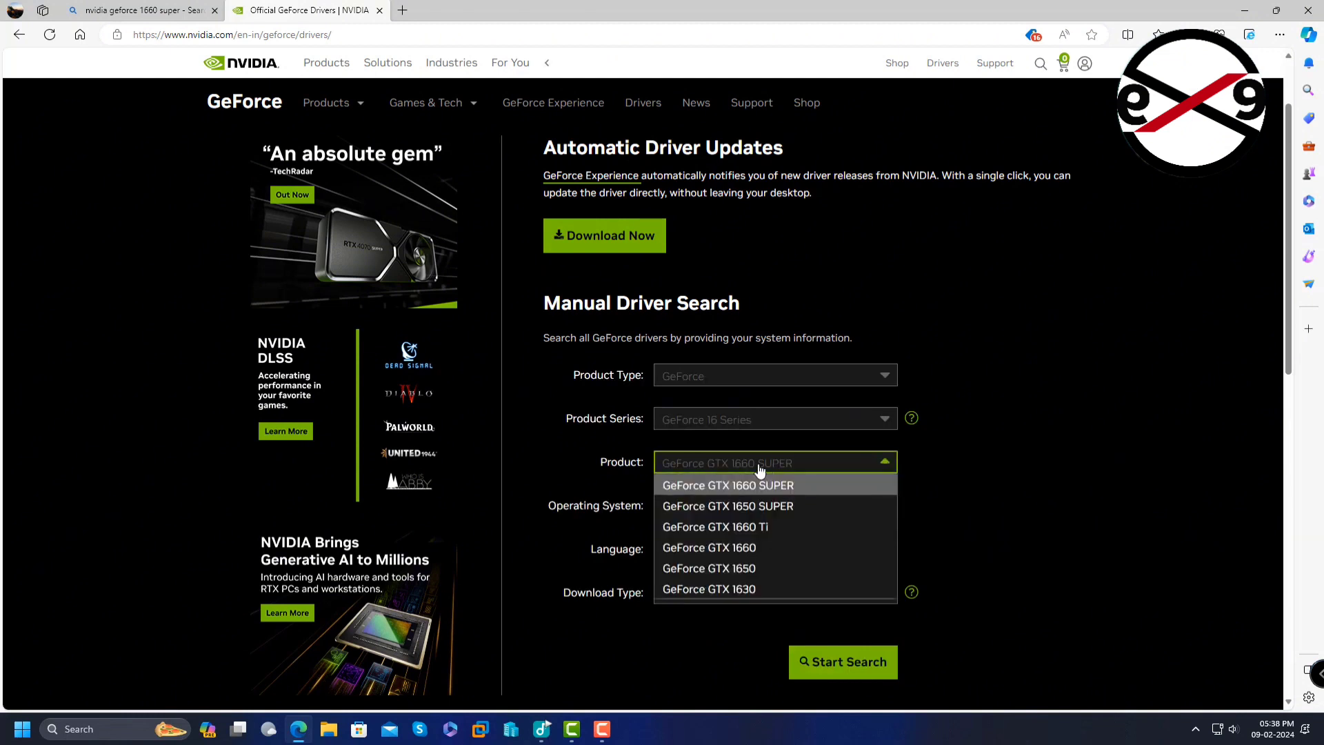
left_click(763, 485)
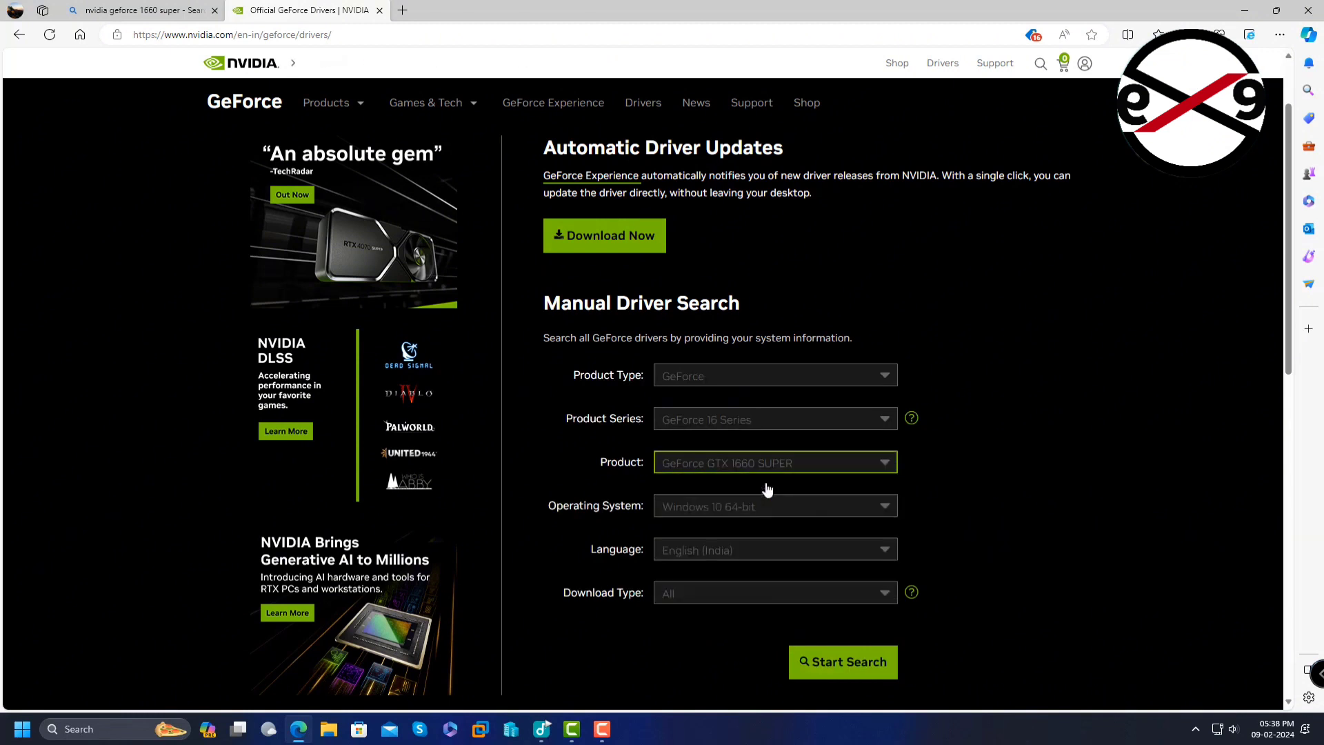
left_click(764, 514)
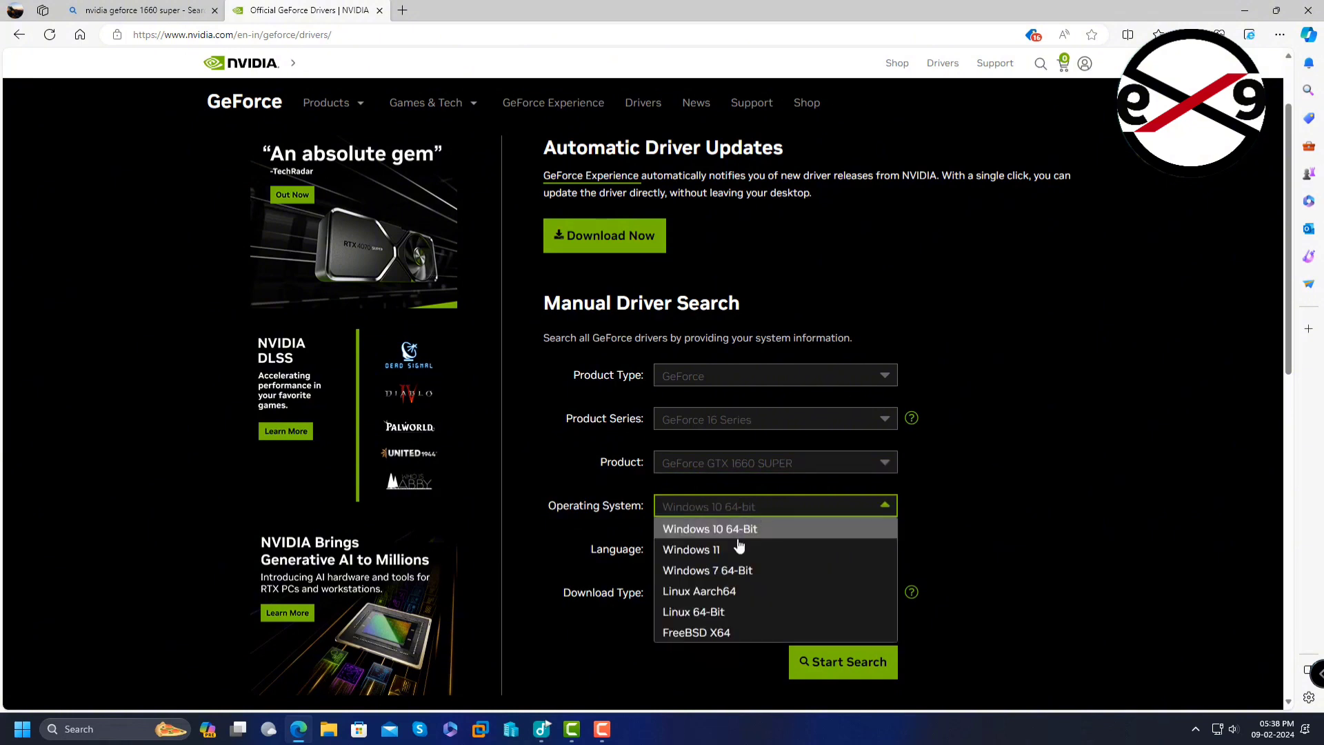
left_click(760, 550)
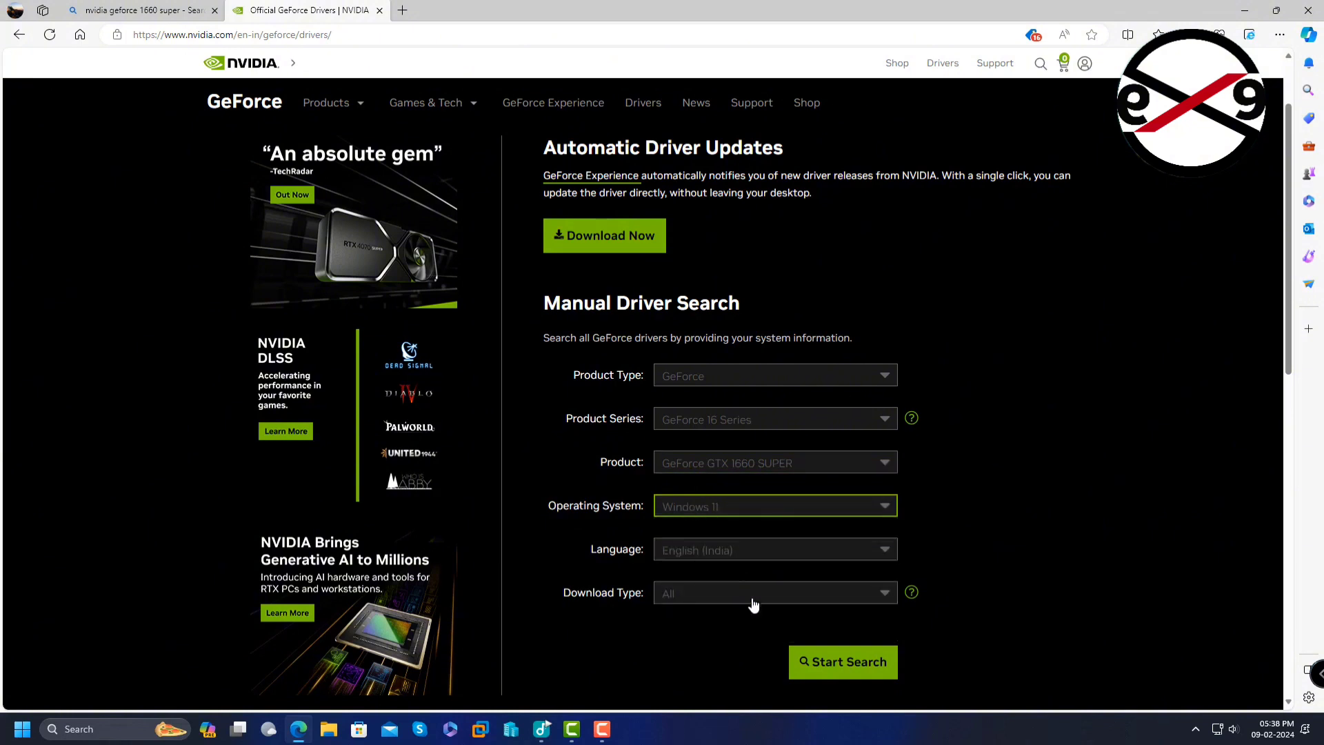
left_click(853, 673)
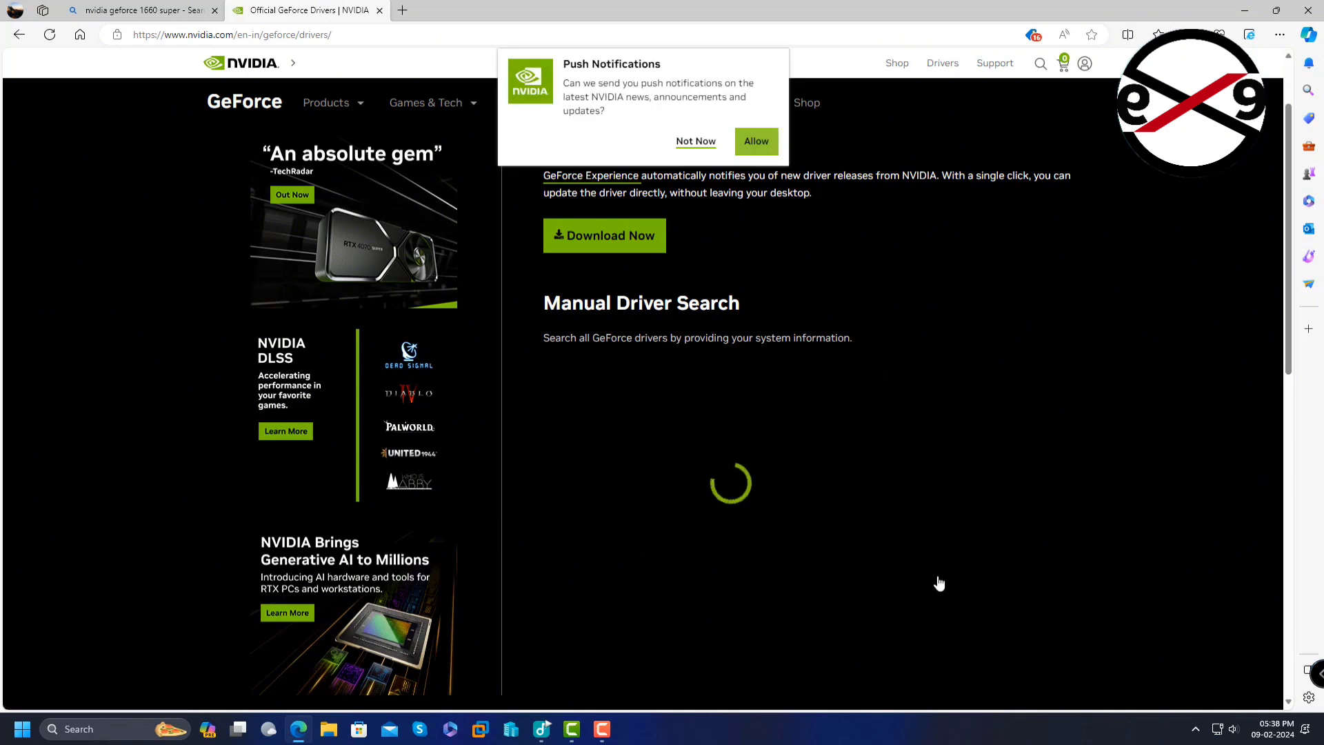
left_click(696, 141)
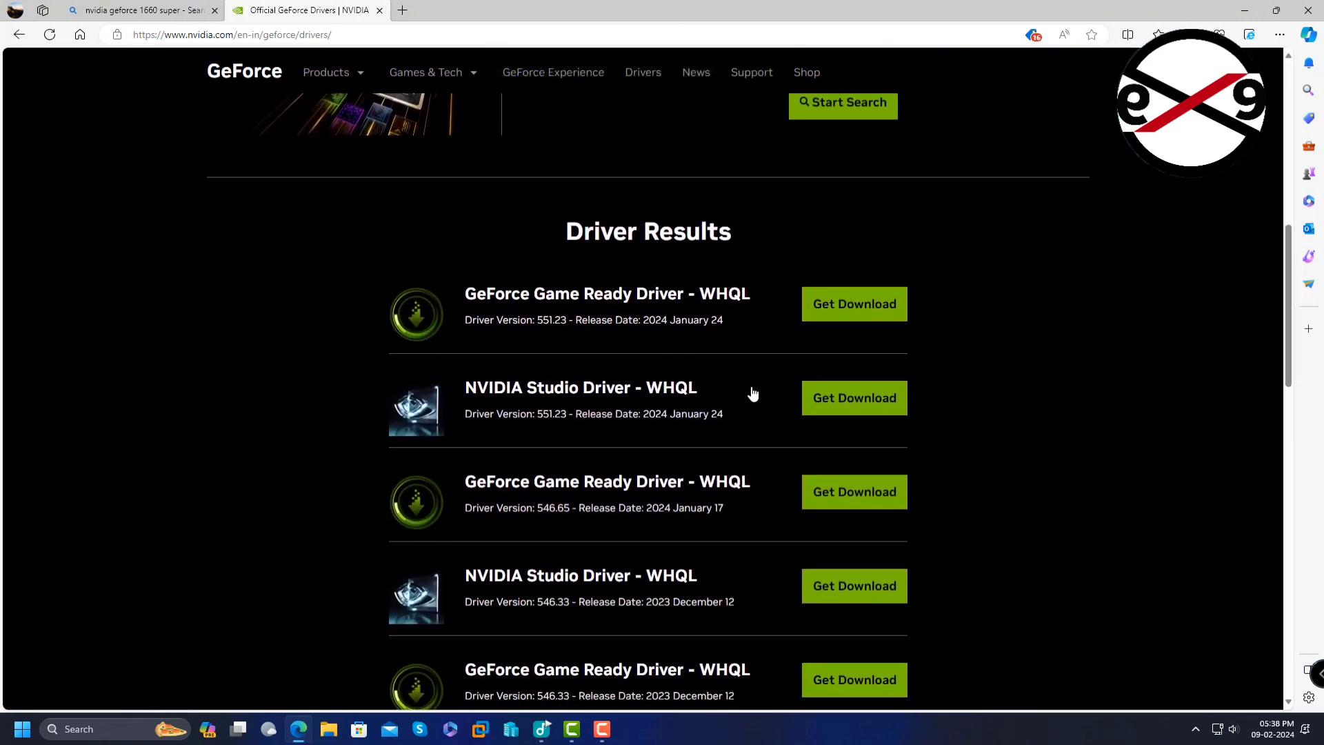
Download the GeForce Game Ready Driver version 551.23 and launch the downloaded installer
left_click(867, 304)
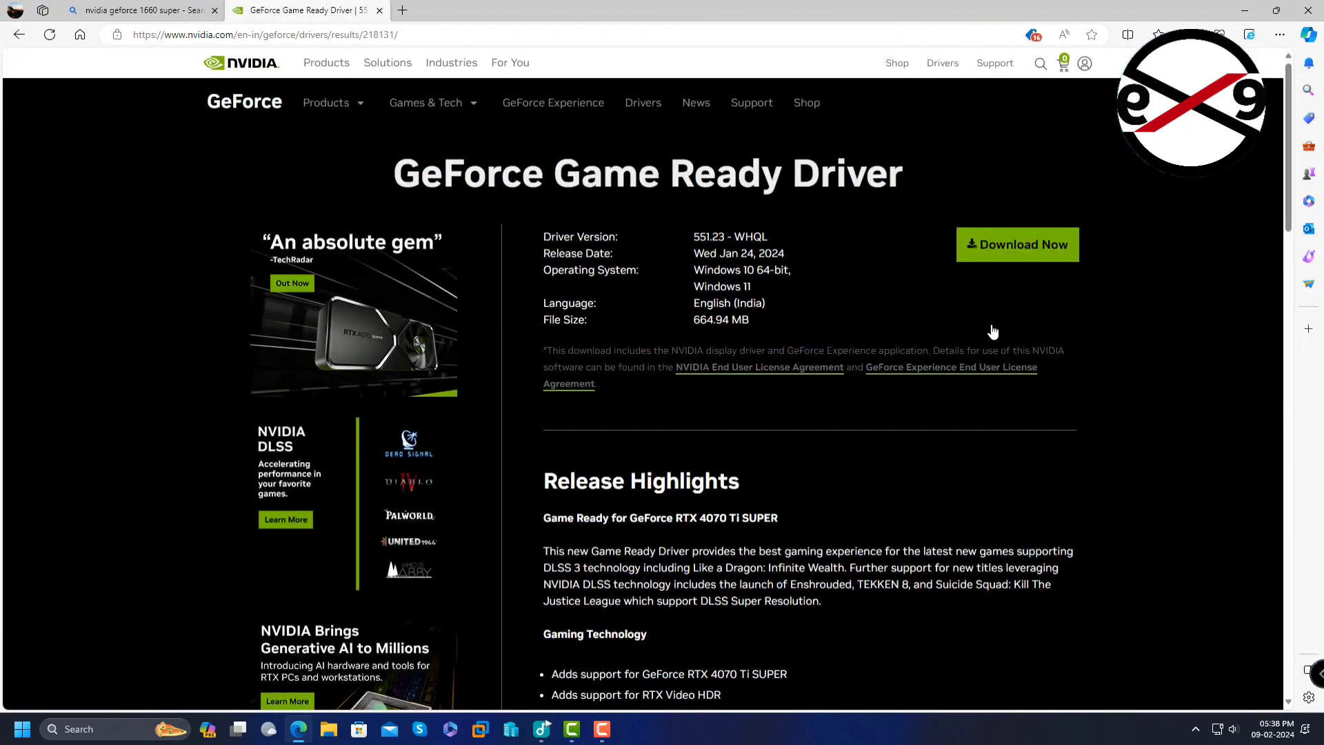
left_click(1019, 255)
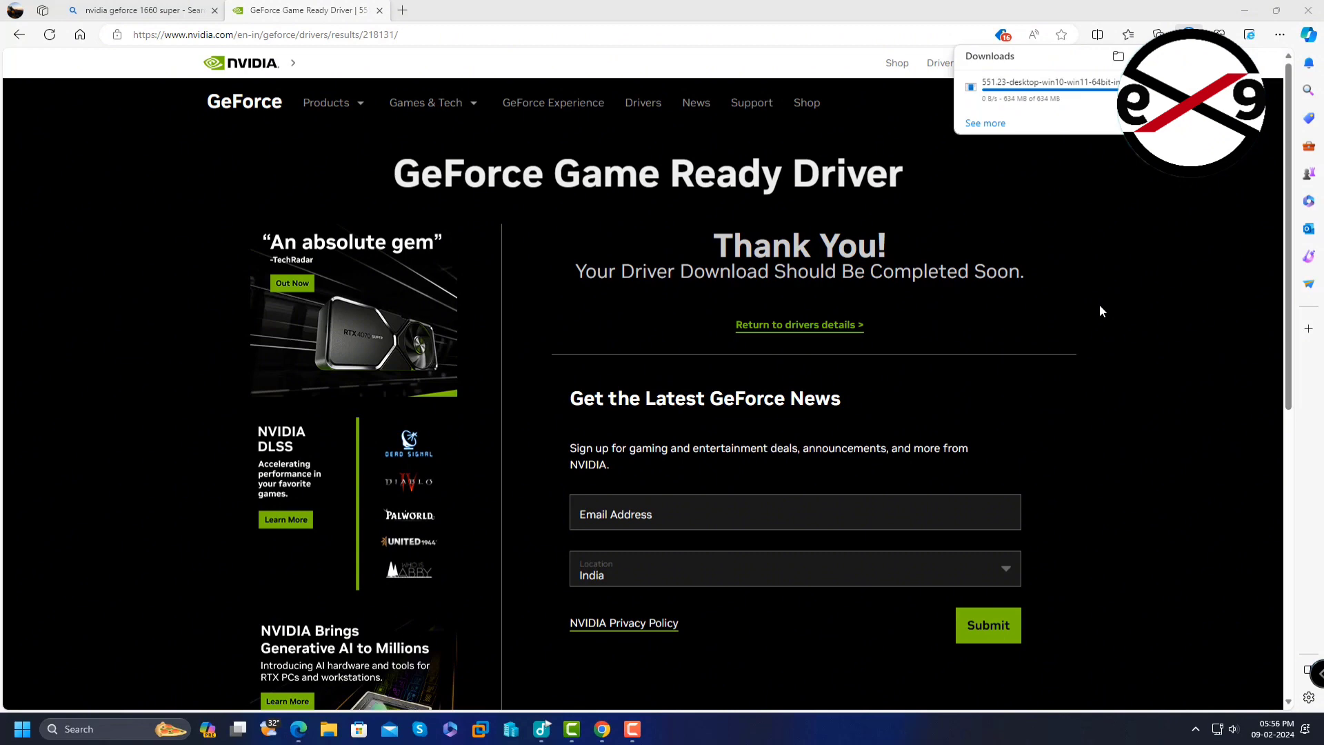
left_click(997, 96)
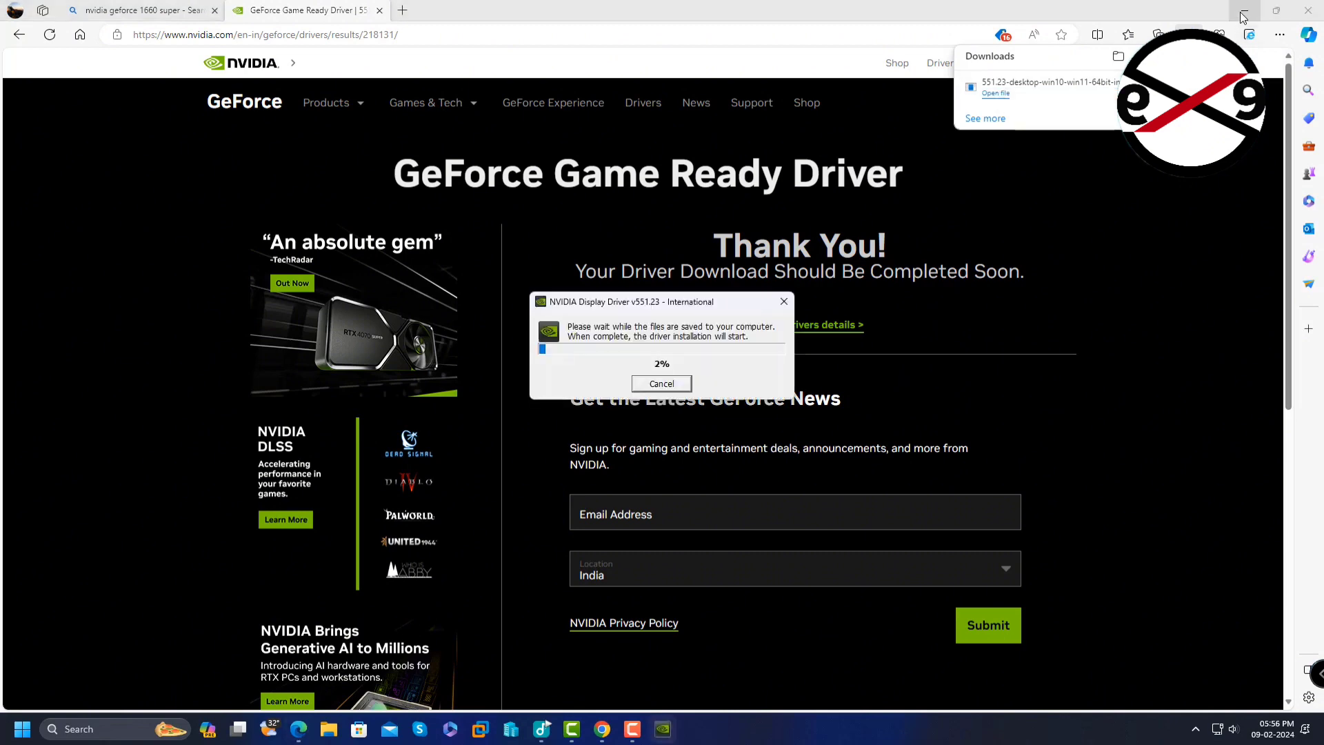
Minimize the browser, accept the license for NVIDIA Graphics Driver and GeForce Experience, and start the Express installation
left_click(1243, 13)
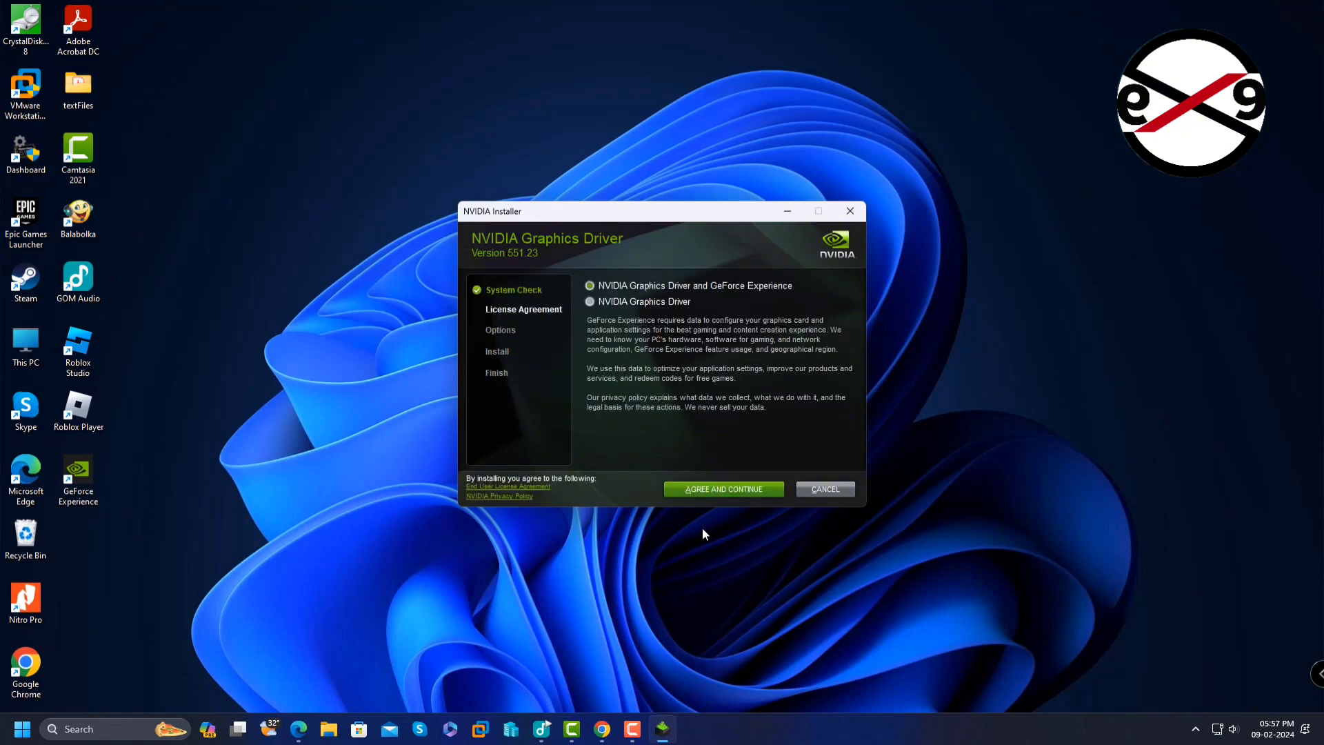
left_click(722, 492)
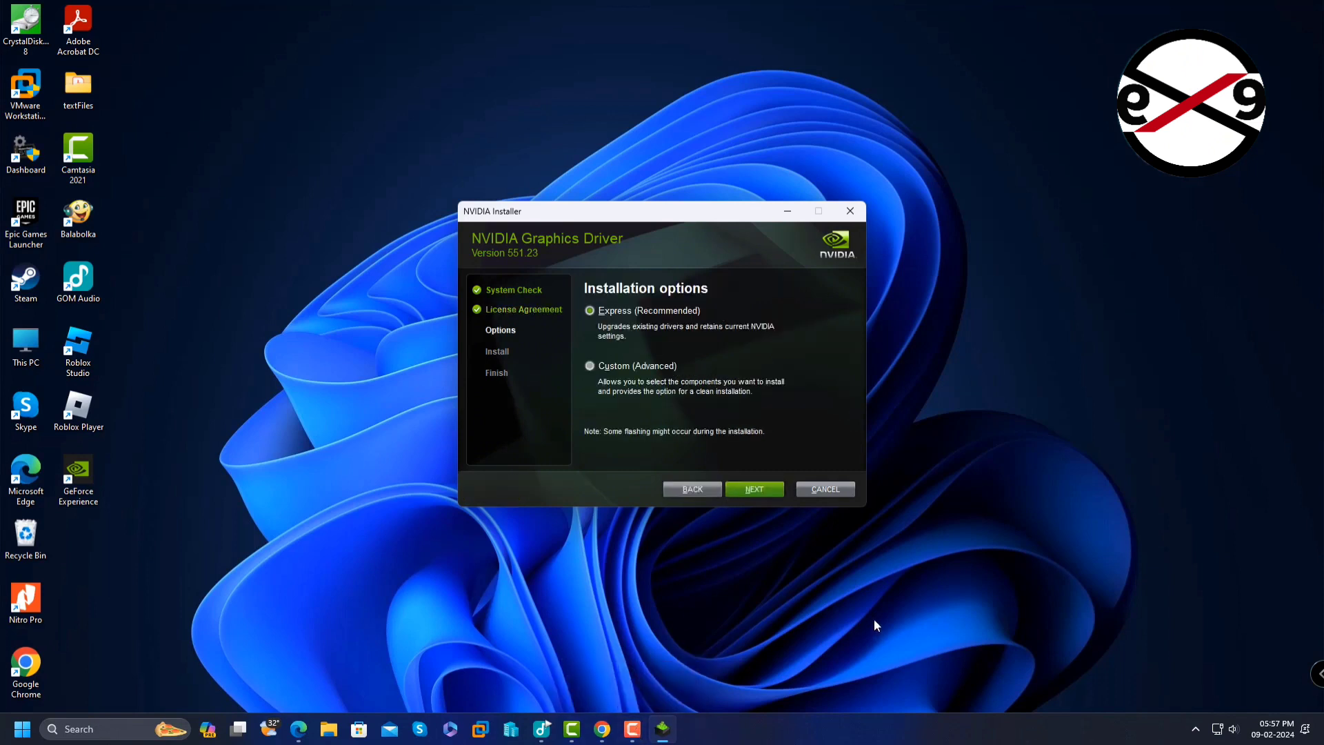
left_click(752, 489)
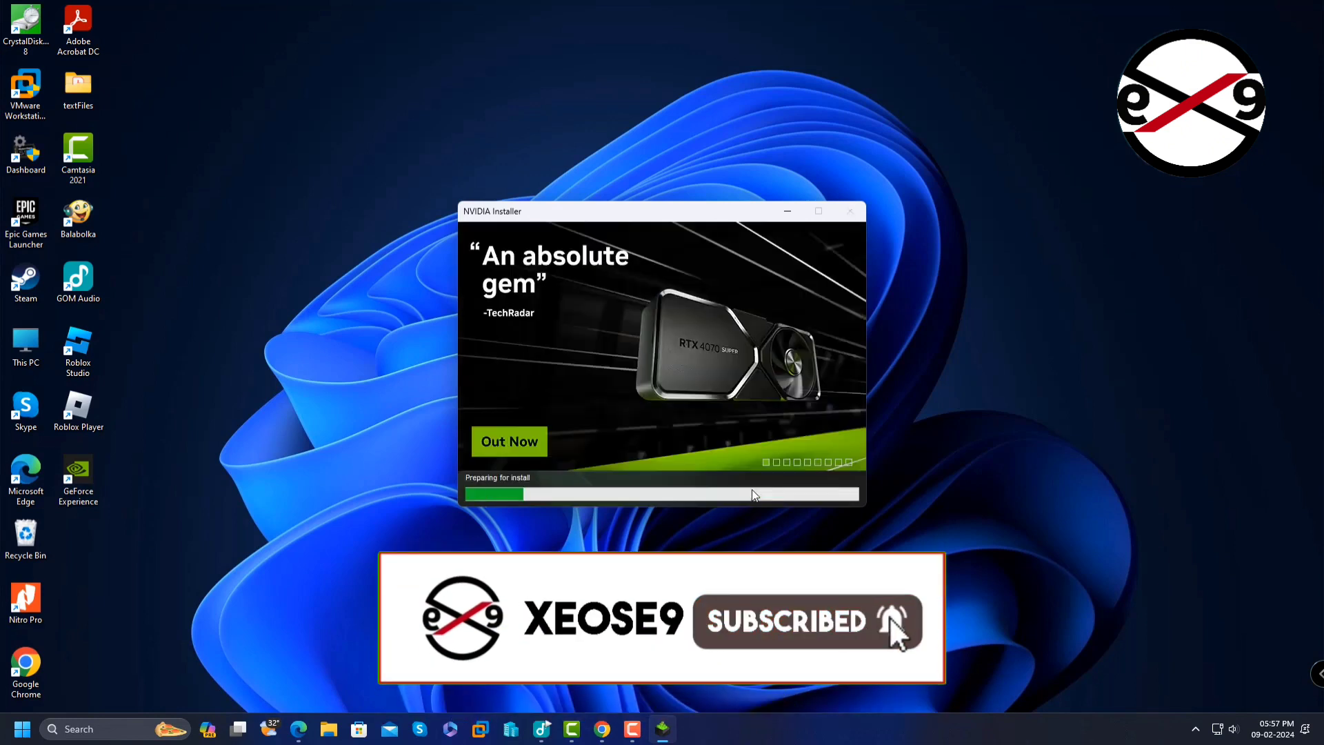